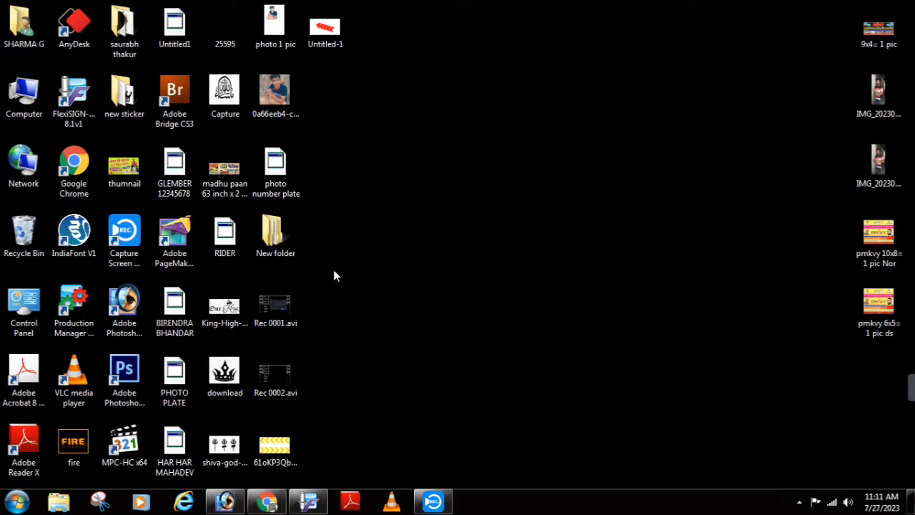
# Switch to Adobe Photoshop and create a new 1000 x 539 pixel RGB document at 72 pixels/inch with white contents.
pyautogui.click(238, 504)
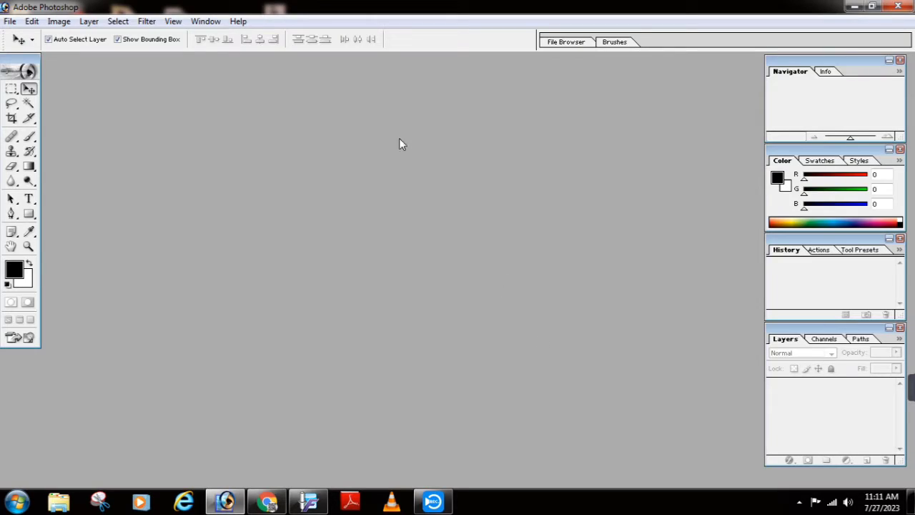
pyautogui.press('alt')
pyautogui.press('Down')
pyautogui.press('Return')
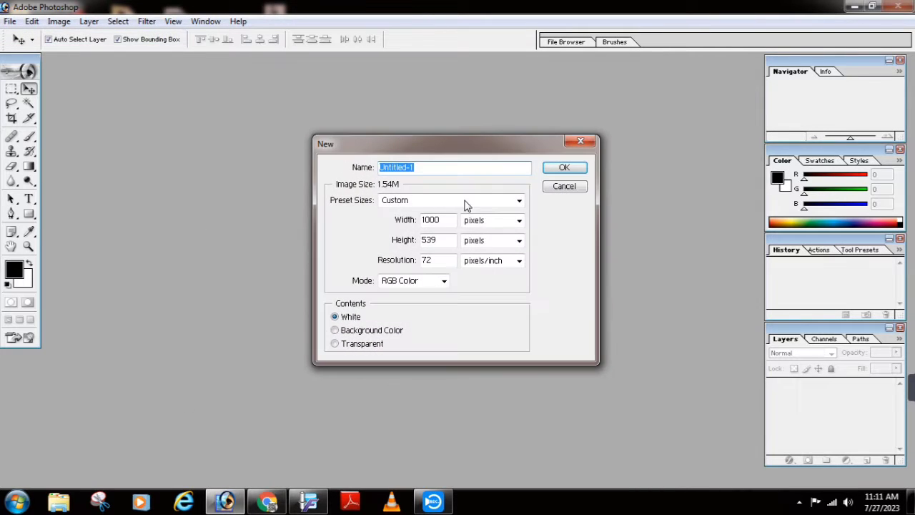
pyautogui.click(578, 170)
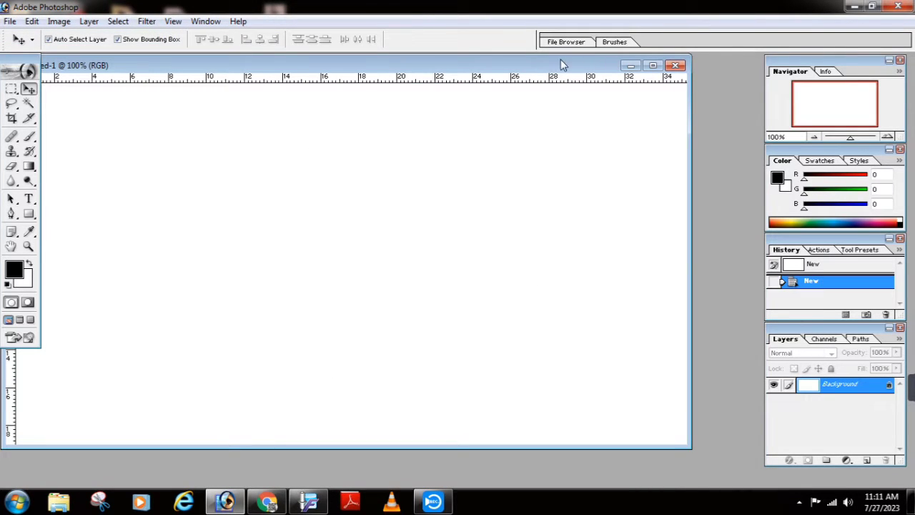
pyautogui.moveTo(561, 65); pyautogui.dragTo(625, 68)
# Write the sample text "fgjg" on the canvas with the Type tool in AALaxmi Bold at 141 pt.
pyautogui.click(29, 199)
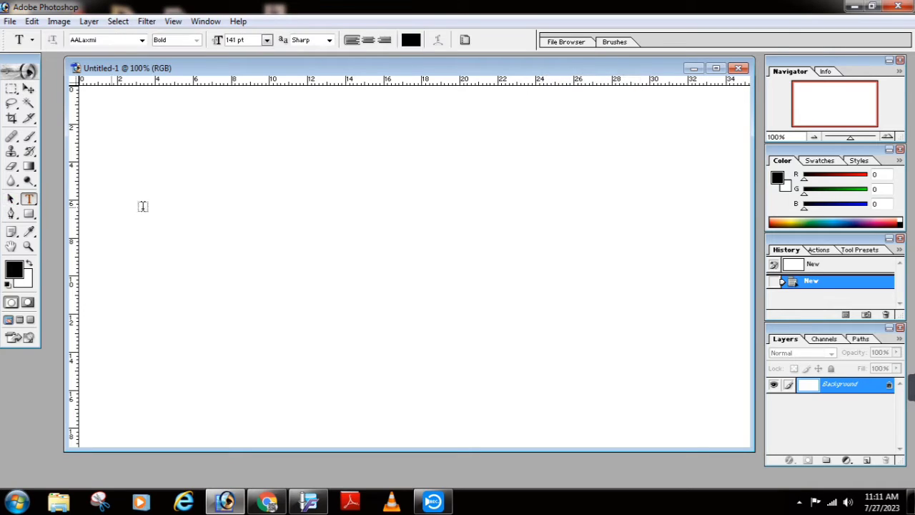
pyautogui.click(338, 218)
pyautogui.write('fgjg')
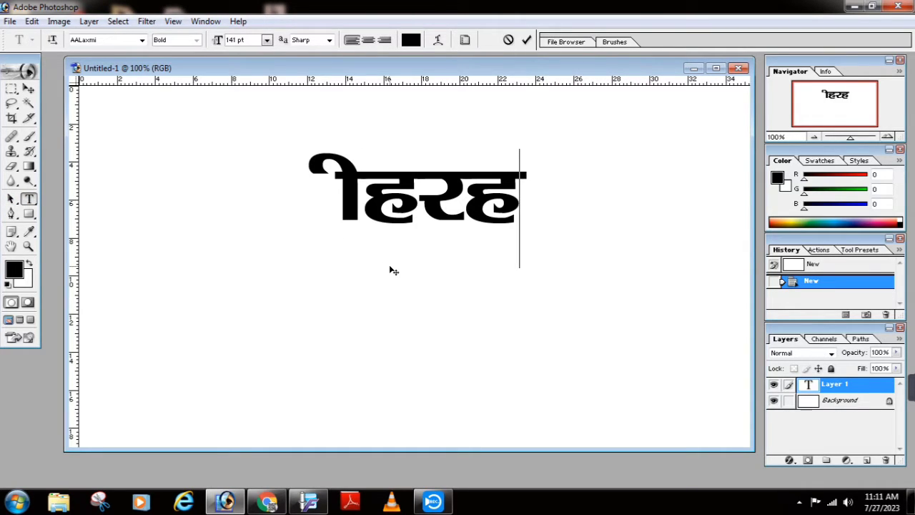
# Select all of the sample text and look through the R and S entries of the font list.
pyautogui.hotkey('ctrl', 'a')
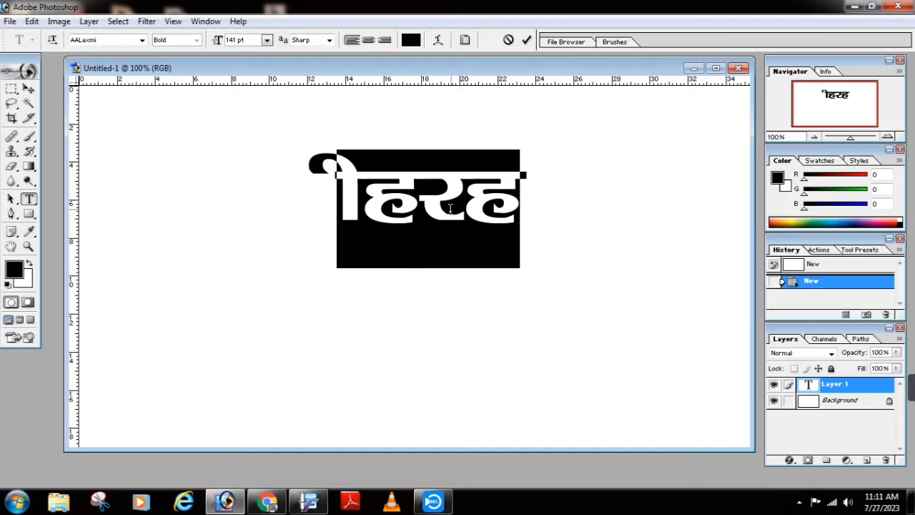
pyautogui.click(88, 43)
pyautogui.click(142, 40)
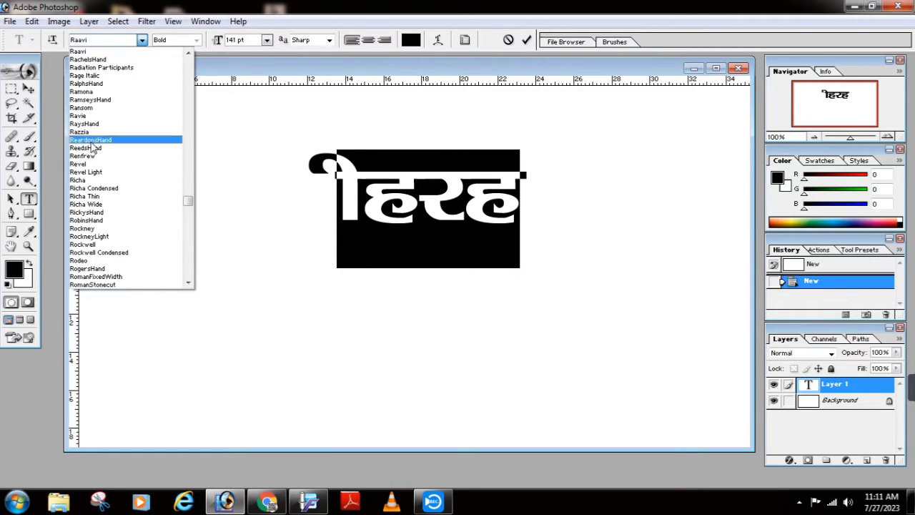
pyautogui.moveTo(188, 201); pyautogui.dragTo(187, 208)
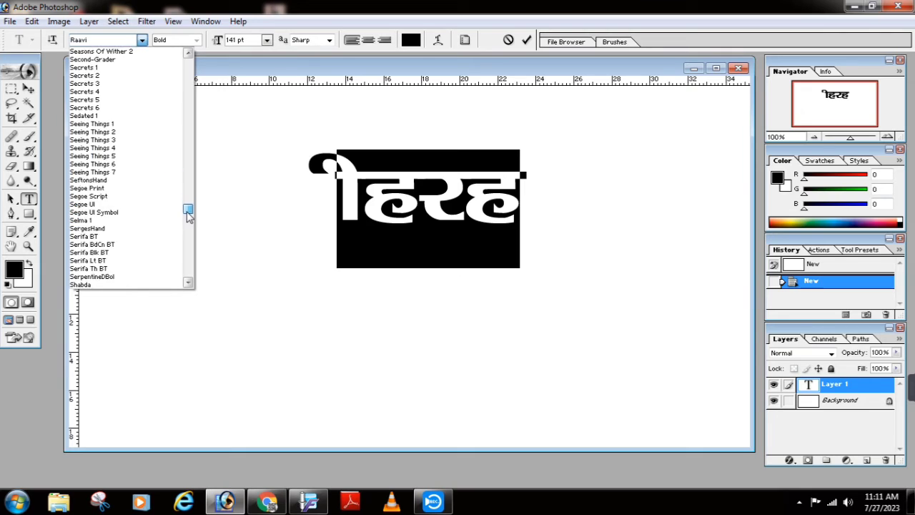
# Switch the sample text to the 8514oem font, delete its characters and commit the text edit.
pyautogui.click(450, 189)
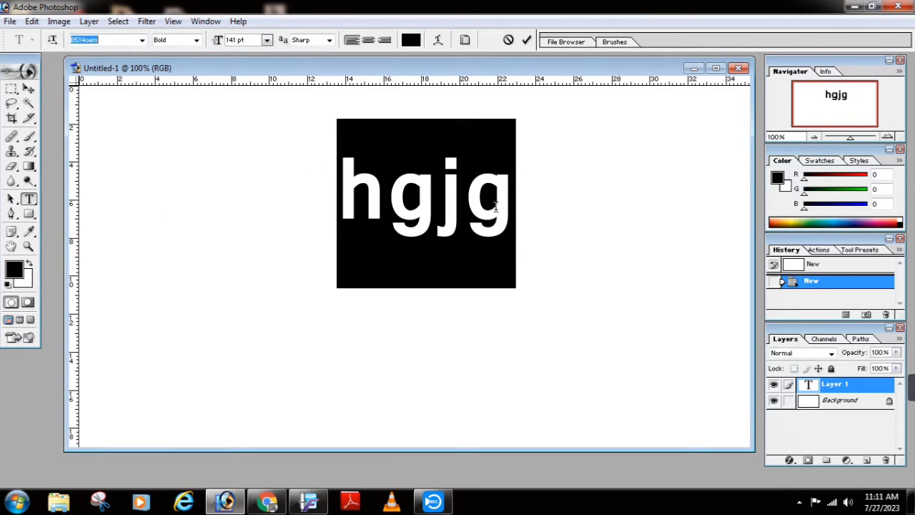
pyautogui.press('Return')
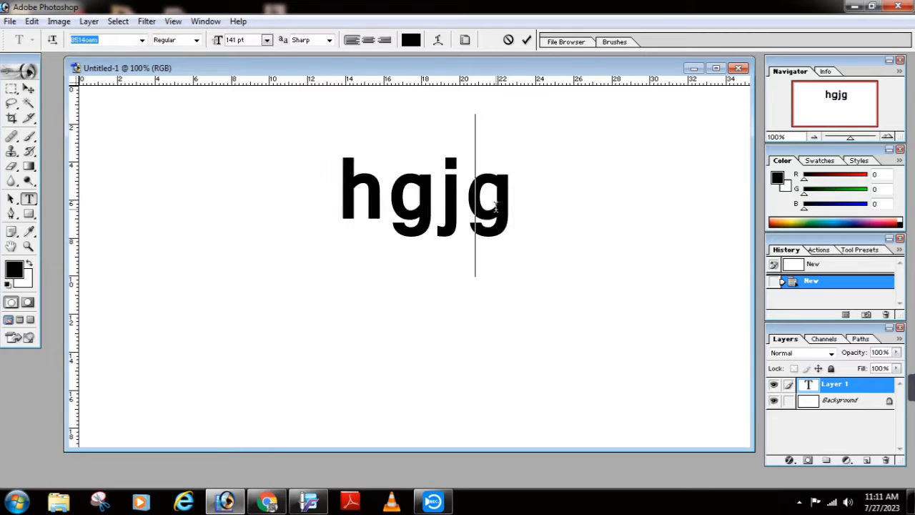
pyautogui.press('BackSpace')
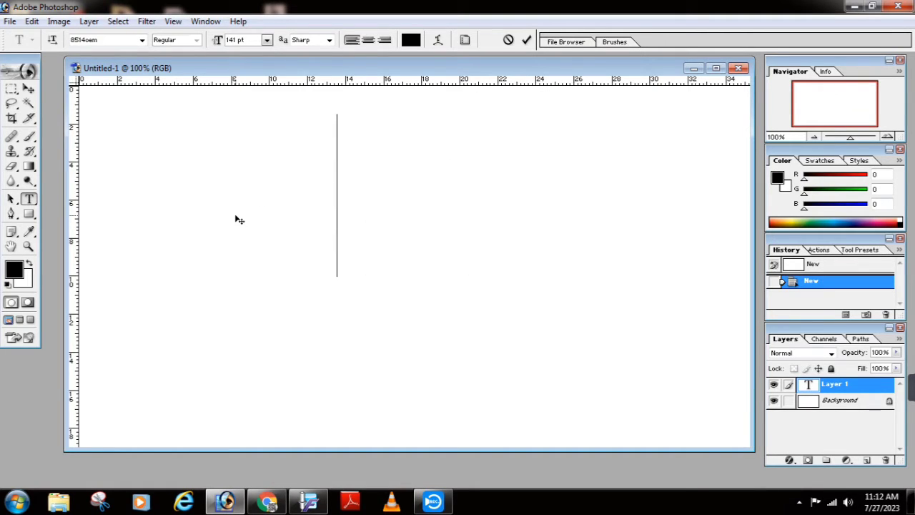
pyautogui.hotkey('ctrl', 'Return')
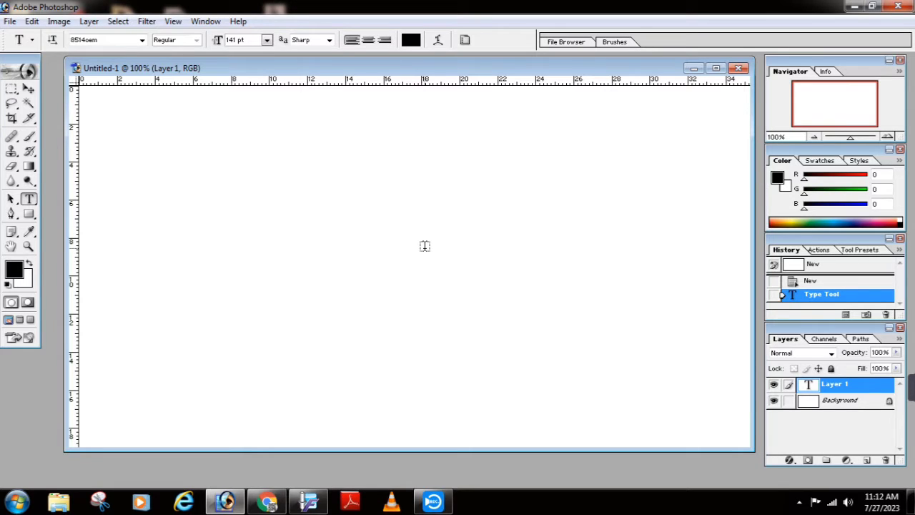
# Minimize the document and the Photoshop window to reveal the desktop.
pyautogui.click(693, 69)
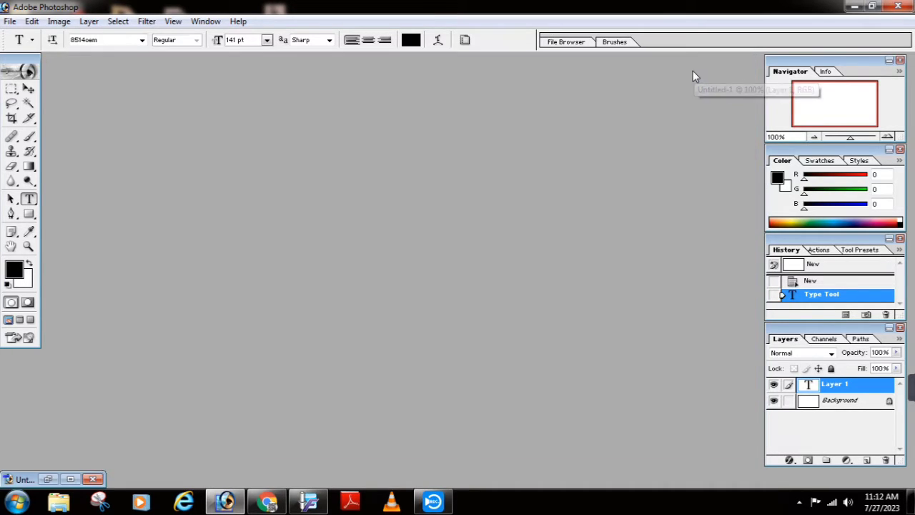
pyautogui.click(855, 6)
pyautogui.rightClick(420, 142)
pyautogui.click(427, 179)
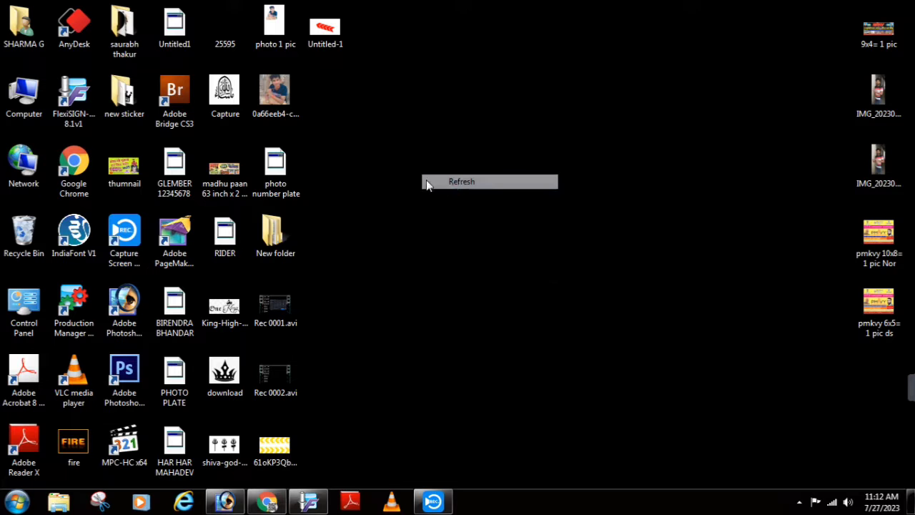
pyautogui.rightClick(364, 141)
pyautogui.click(398, 179)
pyautogui.rightClick(398, 176)
pyautogui.click(429, 213)
pyautogui.rightClick(426, 212)
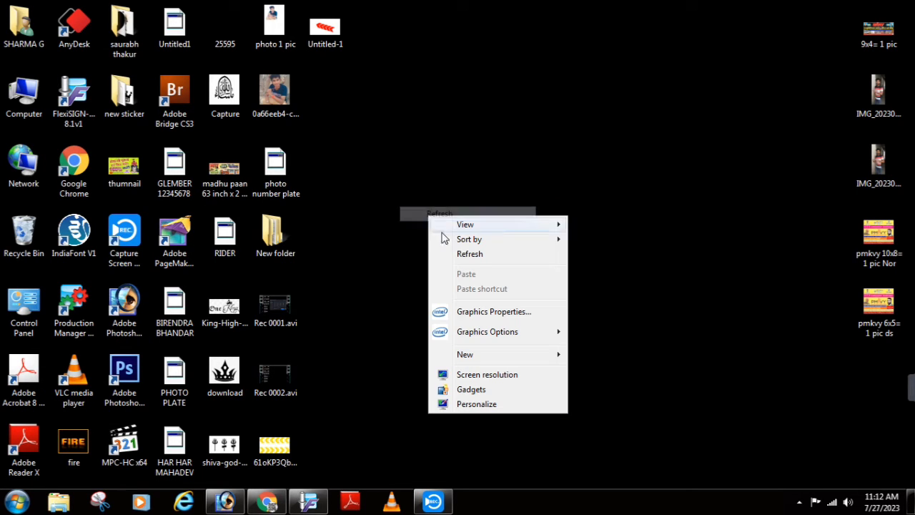
pyautogui.click(437, 251)
pyautogui.rightClick(358, 145)
pyautogui.click(401, 183)
pyautogui.rightClick(403, 186)
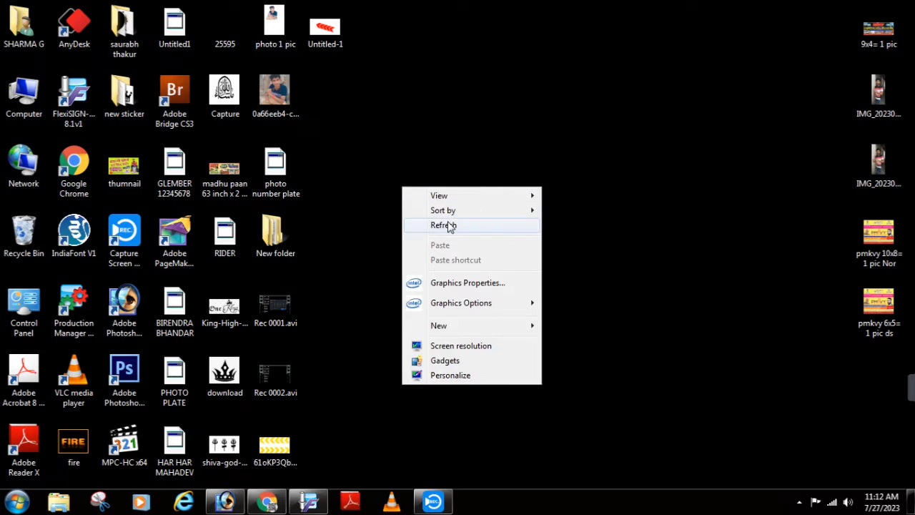
pyautogui.click(449, 223)
# Switch to Chrome, search Google for "mtc tutorial raj font" and open the "All Raj hindi fonts pack free download" result.
pyautogui.click(267, 501)
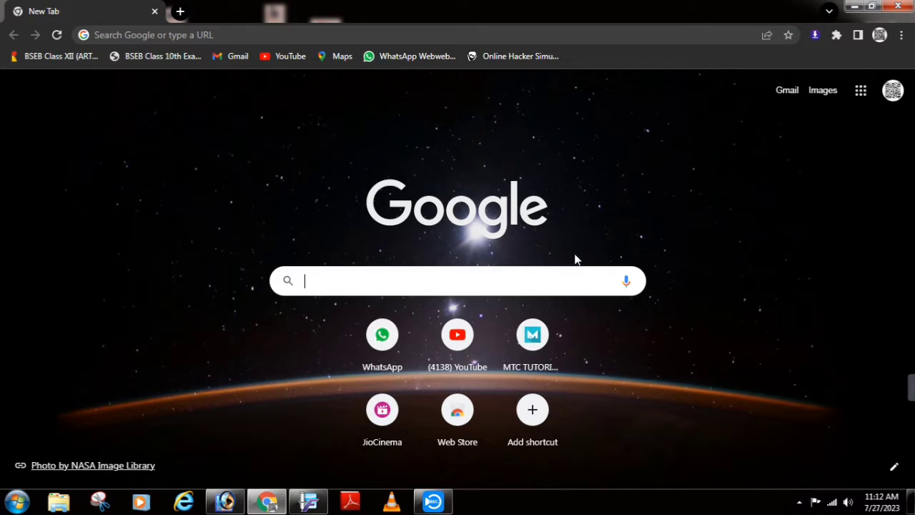
pyautogui.click(325, 280)
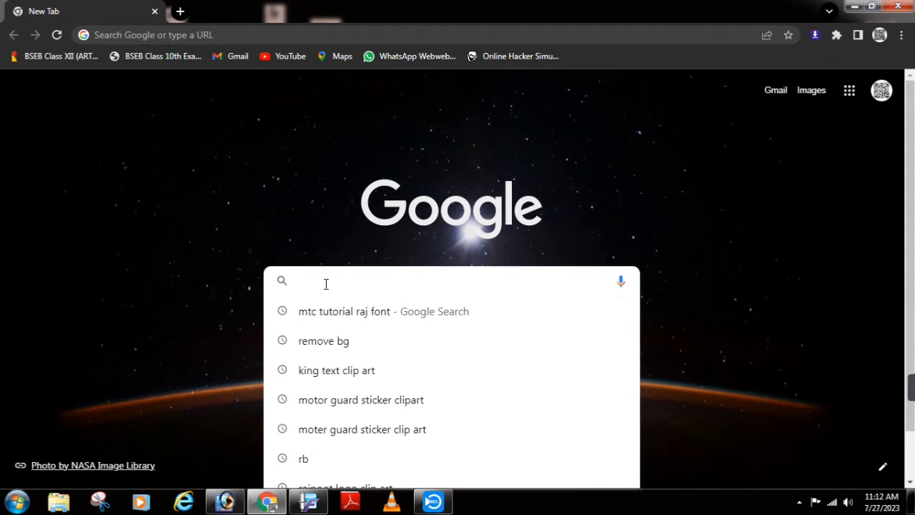
pyautogui.write('mtc')
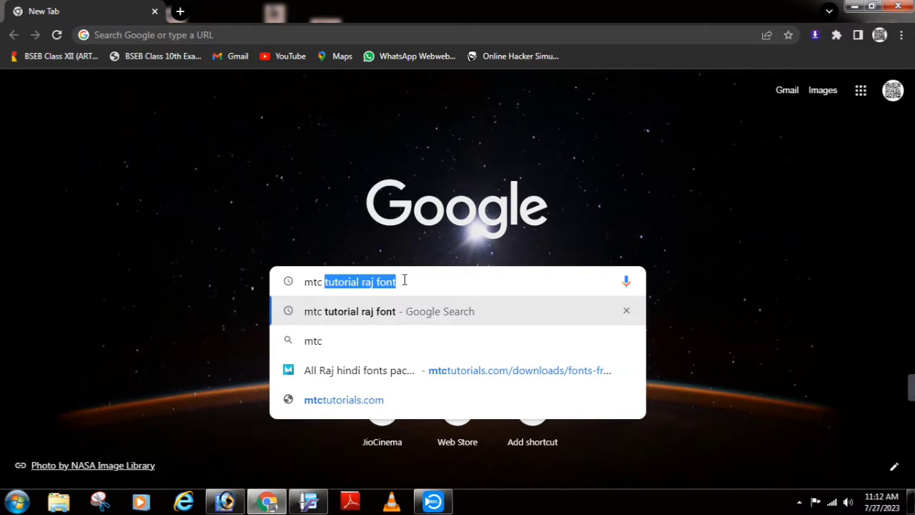
pyautogui.press('Return')
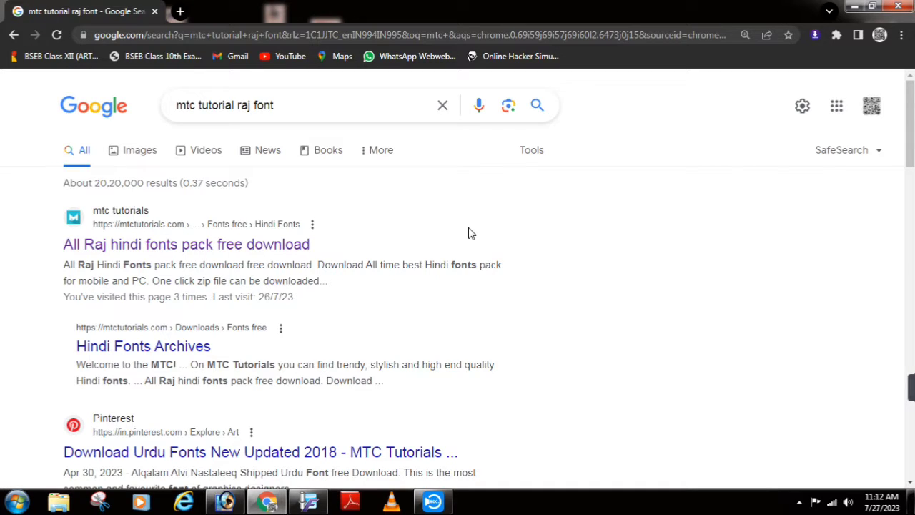
pyautogui.click(179, 251)
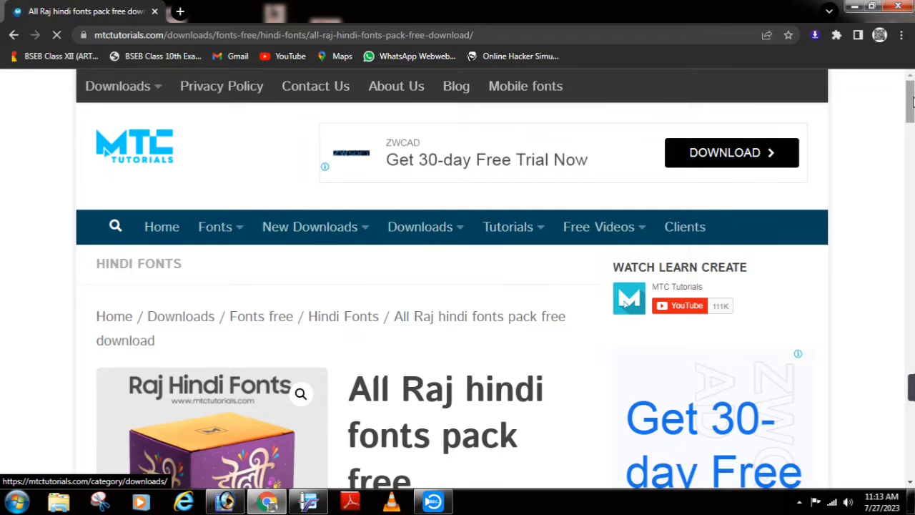
# Examine the Raj Hindi fonts page and the related Hindi font packs offered further down.
pyautogui.scroll(-2, 912, 102)
pyautogui.scroll(-1, 505, 292)
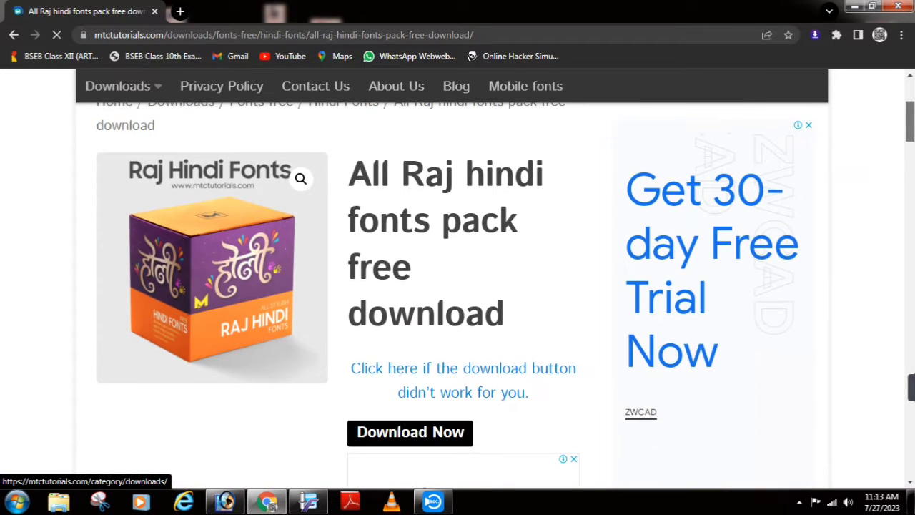
pyautogui.scroll(-1, 454, 120)
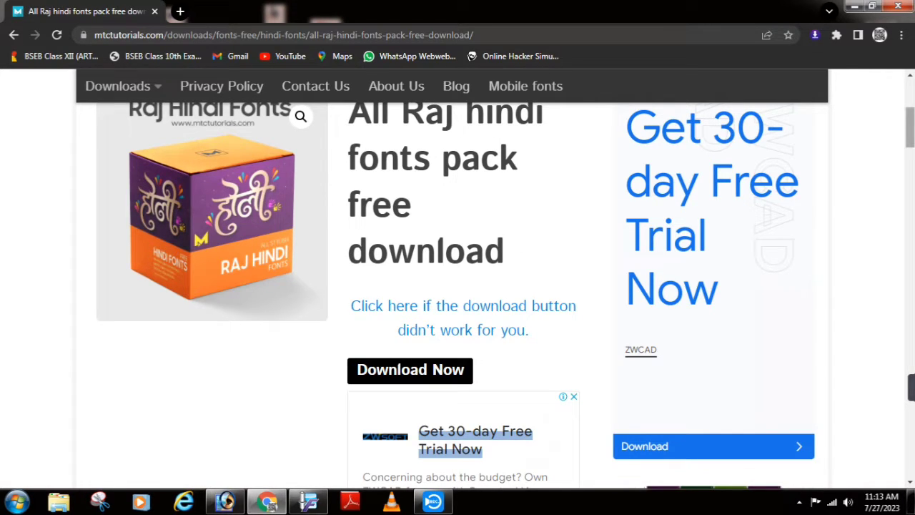
pyautogui.moveTo(911, 123); pyautogui.dragTo(911, 209)
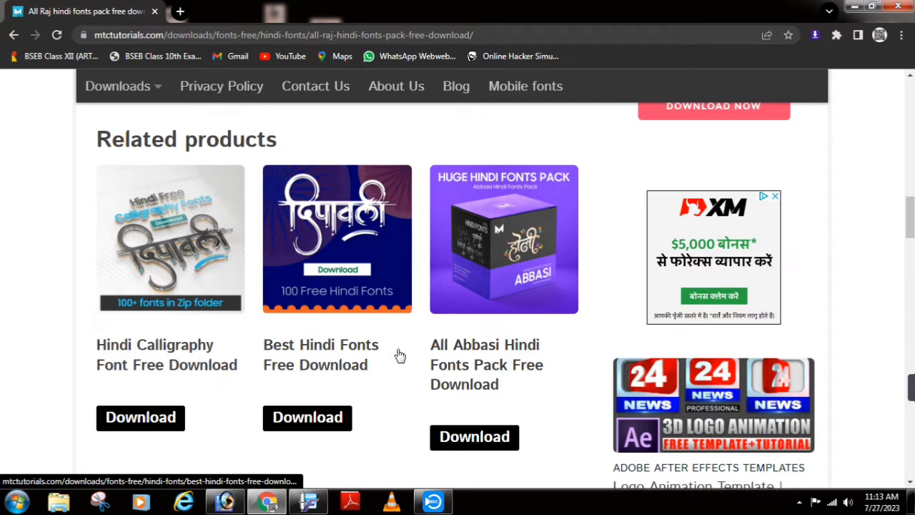
pyautogui.moveTo(911, 226); pyautogui.dragTo(911, 320)
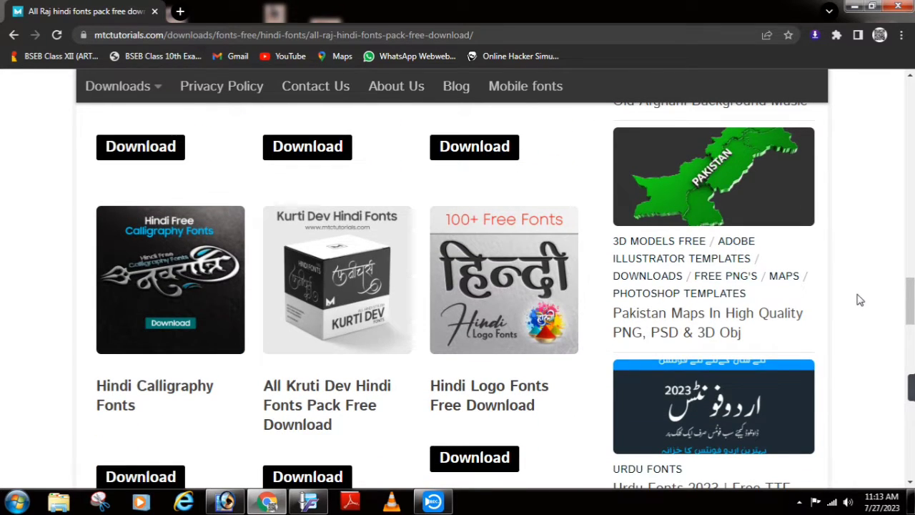
pyautogui.moveTo(911, 300); pyautogui.dragTo(911, 328)
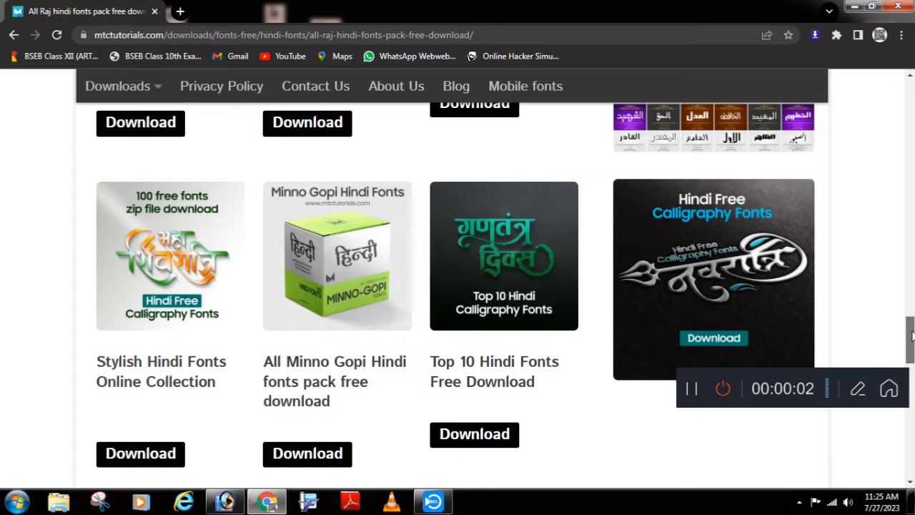
pyautogui.moveTo(911, 336); pyautogui.dragTo(911, 123)
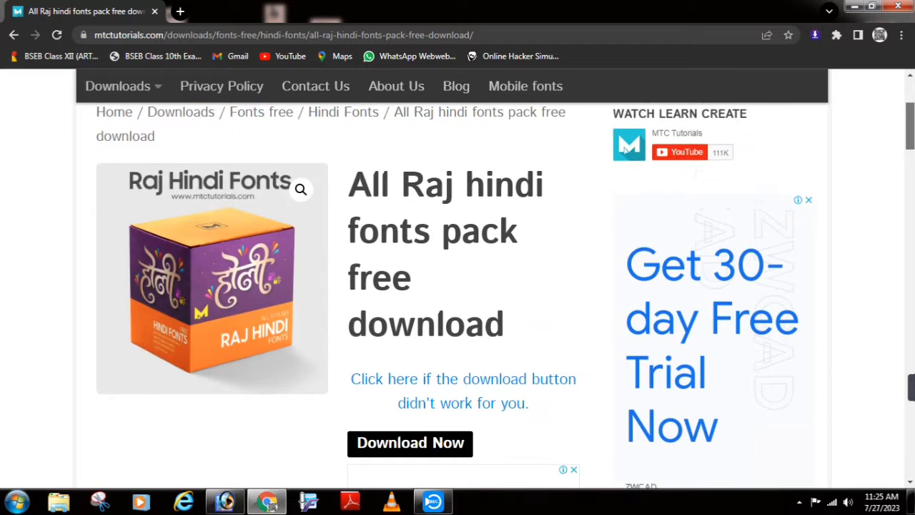
# Download the Raj Hindi fonts pack and check the contents of Raj Fonts (2).zip in WinRAR.
pyautogui.click(424, 444)
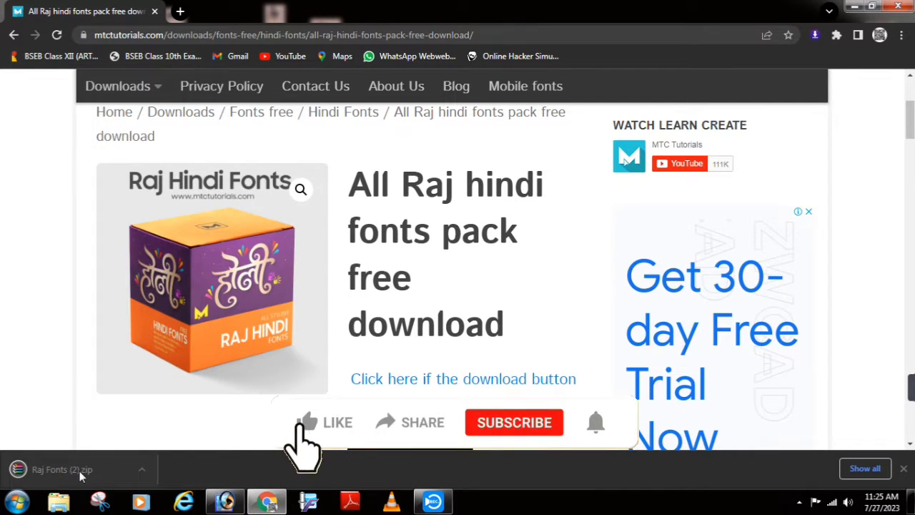
pyautogui.click(123, 476)
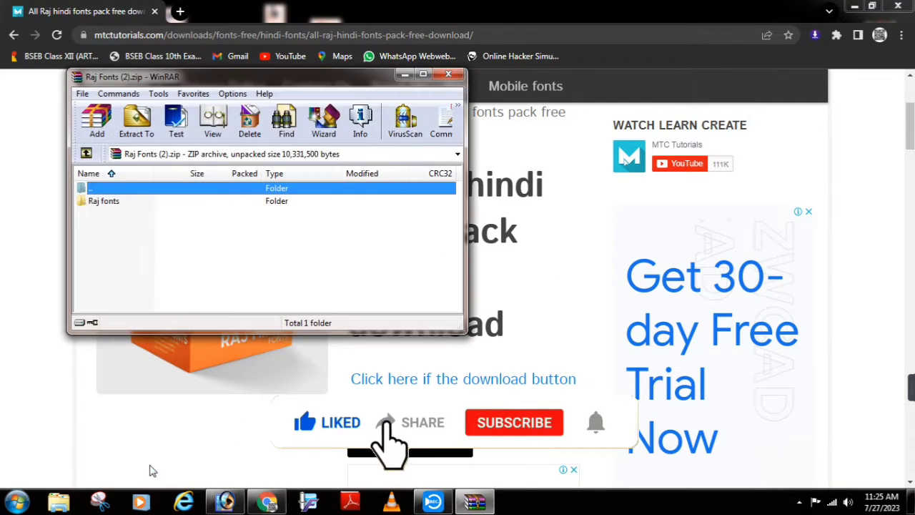
pyautogui.click(450, 75)
# Show Raj Fonts (2).zip in its folder from Chrome's download history and maximize the folder window.
pyautogui.click(902, 34)
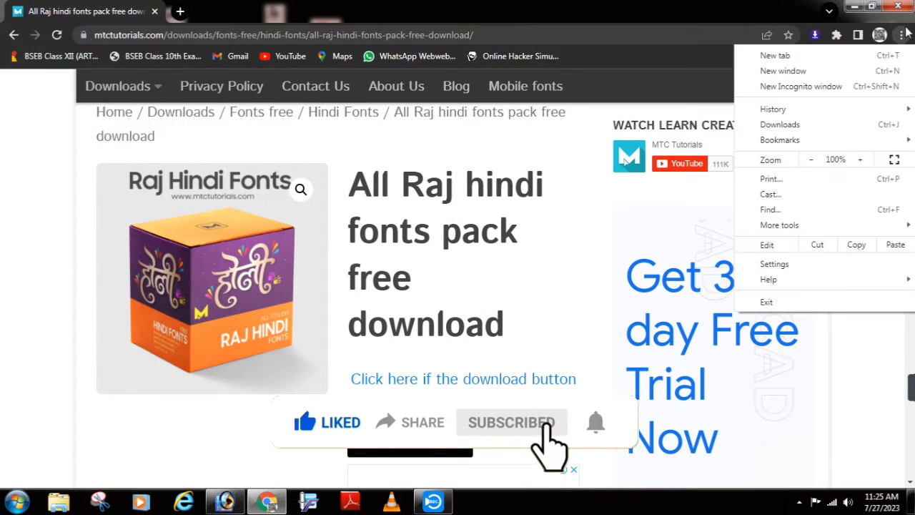
pyautogui.click(800, 126)
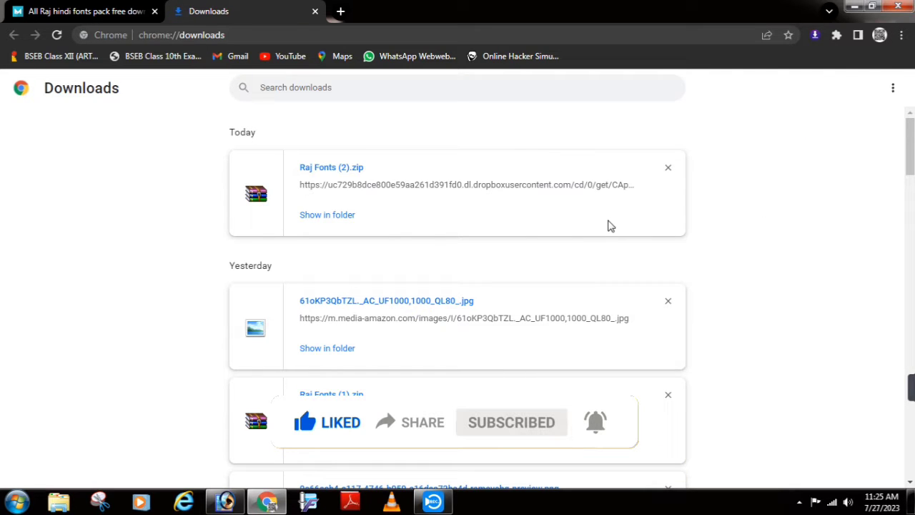
pyautogui.click(330, 214)
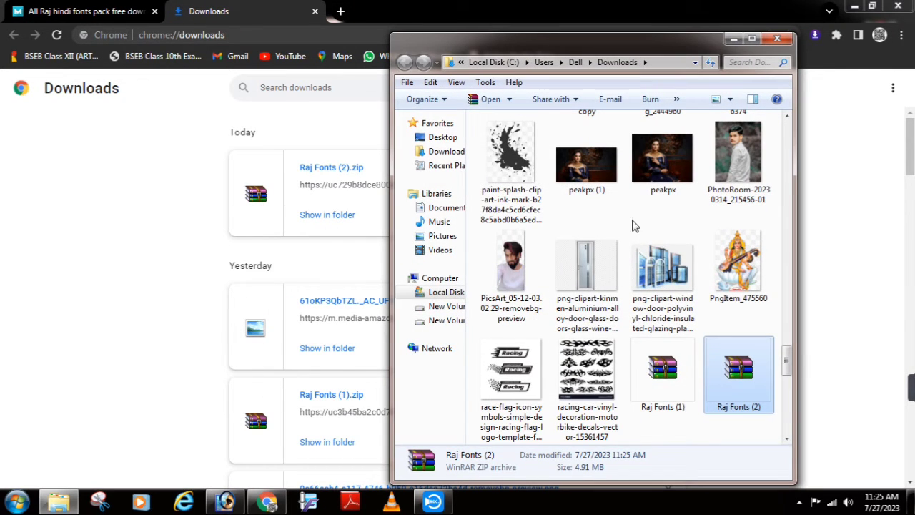
pyautogui.click(752, 38)
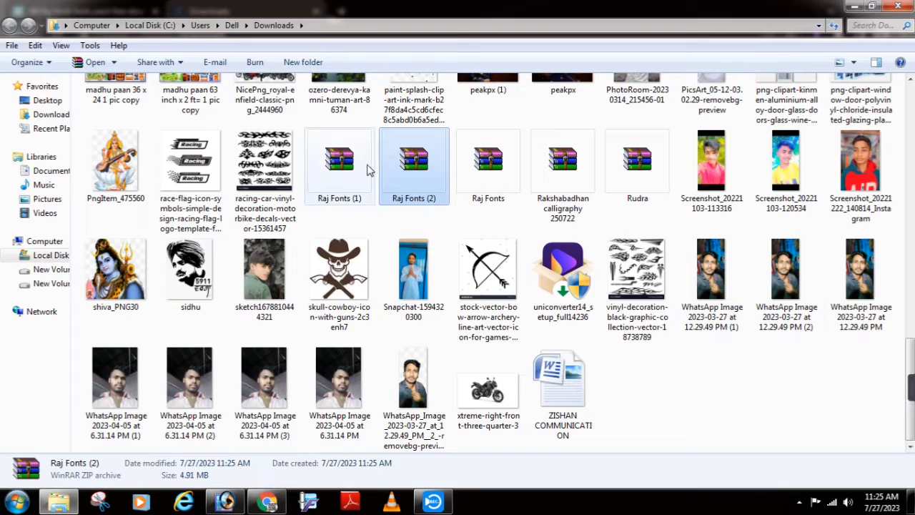
# Cut the Raj Fonts (2) archive from the Downloads folder and minimize the open windows to reach the desktop.
pyautogui.rightClick(408, 159)
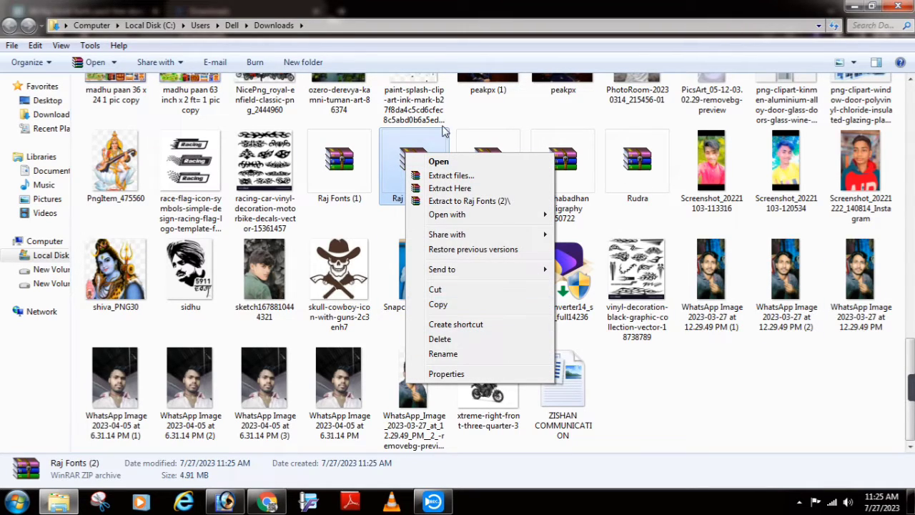
pyautogui.click(439, 295)
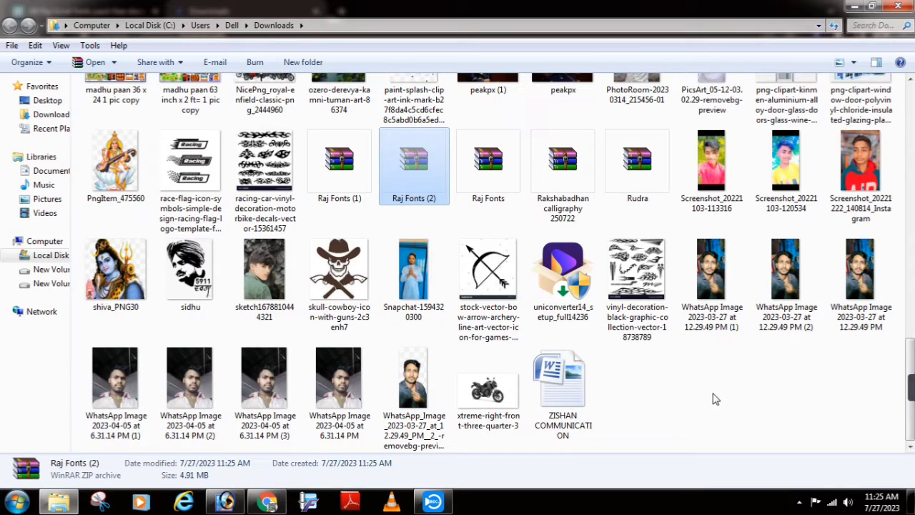
pyautogui.click(854, 6)
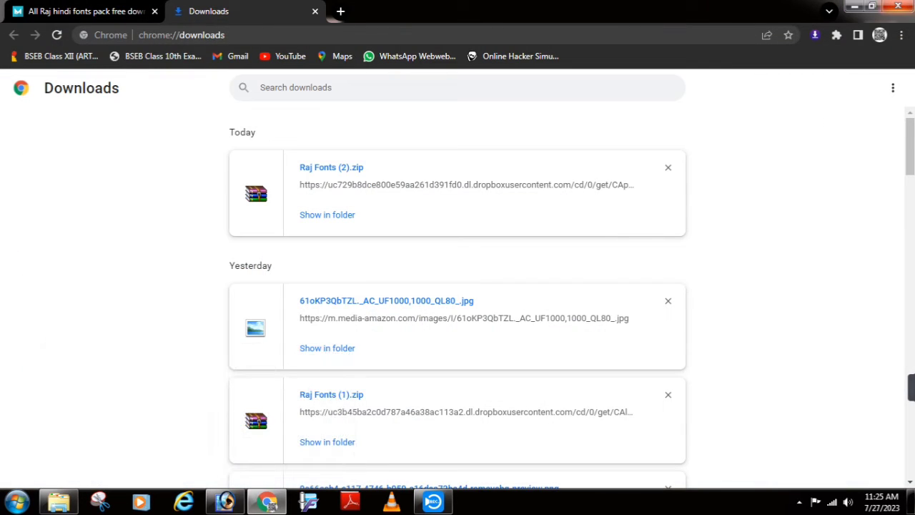
pyautogui.click(844, 8)
# Create a new folder on the desktop with its default name and open it.
pyautogui.rightClick(353, 154)
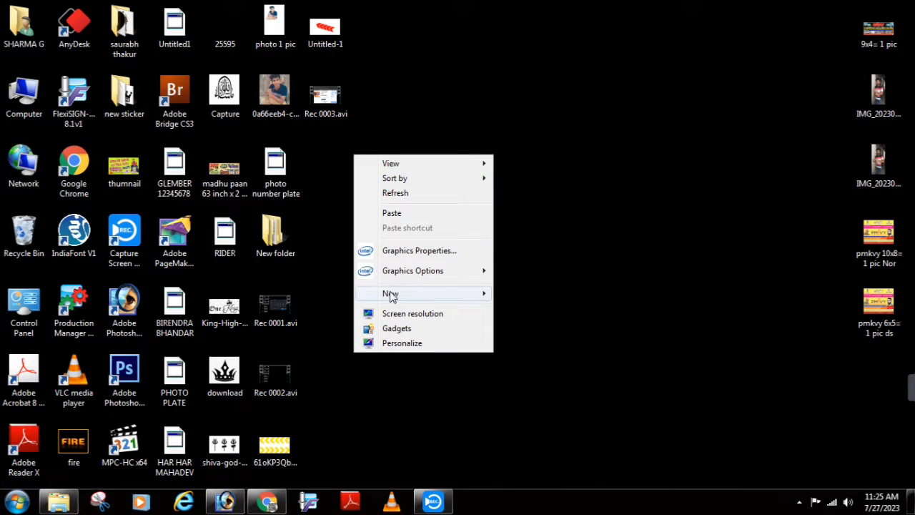
pyautogui.moveTo(400, 298)
pyautogui.click(542, 40)
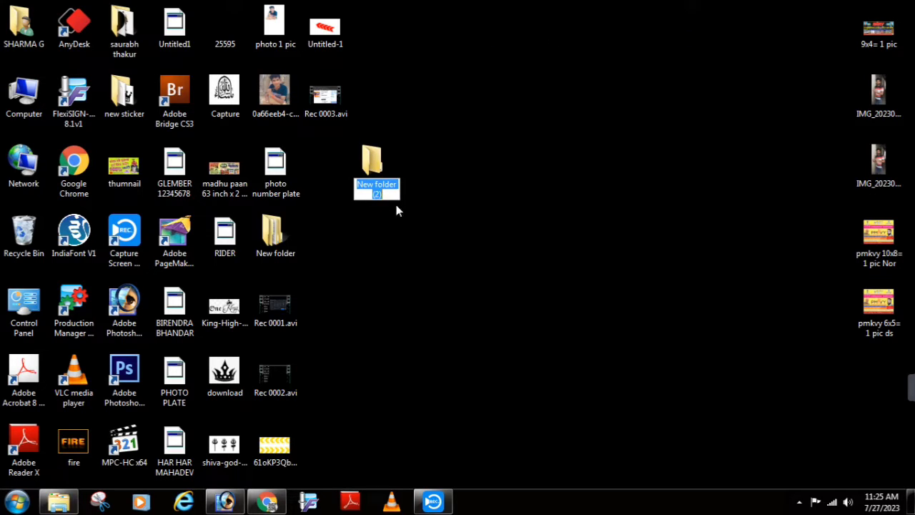
pyautogui.click(379, 163)
pyautogui.doubleClick(383, 170)
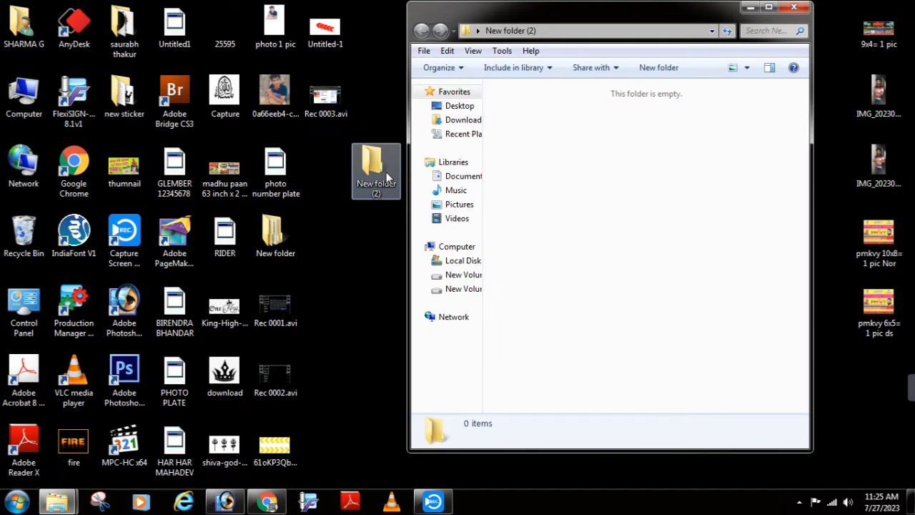
# Paste the cut Raj Fonts (2) archive into the new folder and extract its contents there.
pyautogui.rightClick(577, 153)
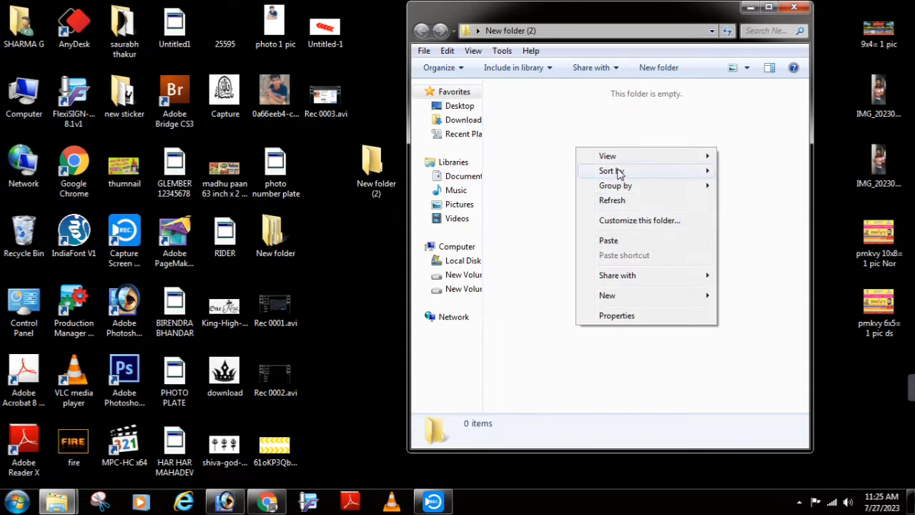
pyautogui.click(625, 240)
pyautogui.click(606, 159)
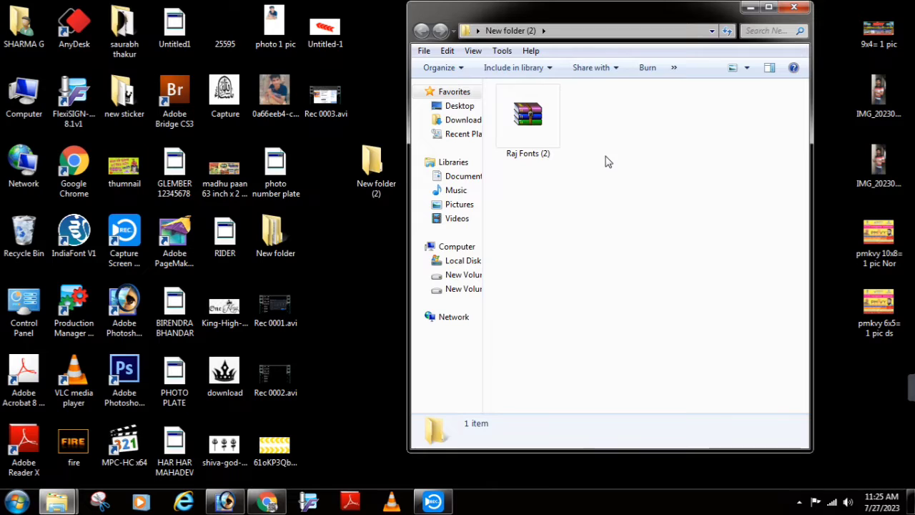
pyautogui.click(549, 142)
pyautogui.rightClick(538, 137)
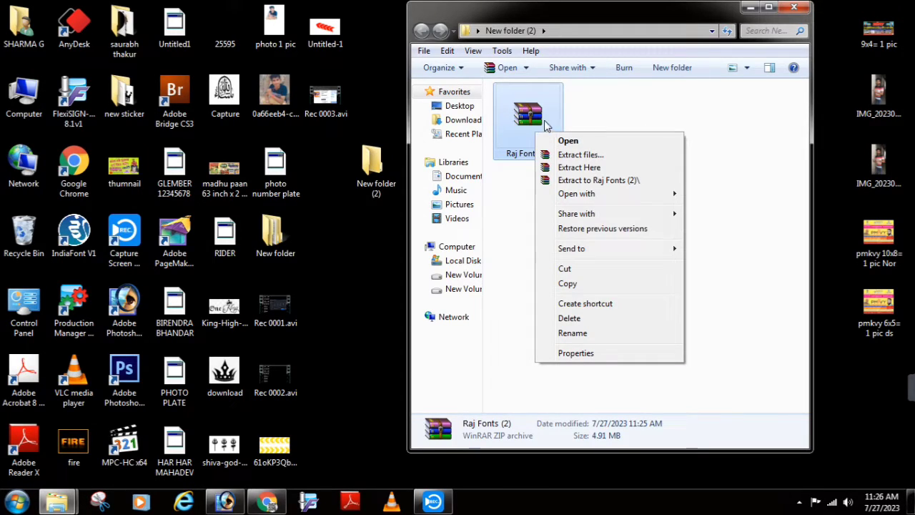
pyautogui.click(579, 168)
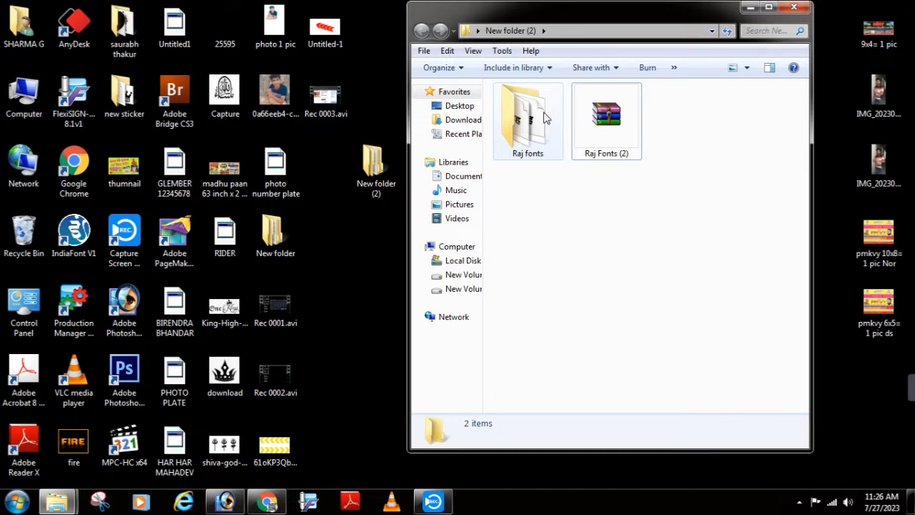
# Open the extracted Raj fonts folder in a maximized window and look through all its font files.
pyautogui.doubleClick(529, 118)
pyautogui.click(775, 7)
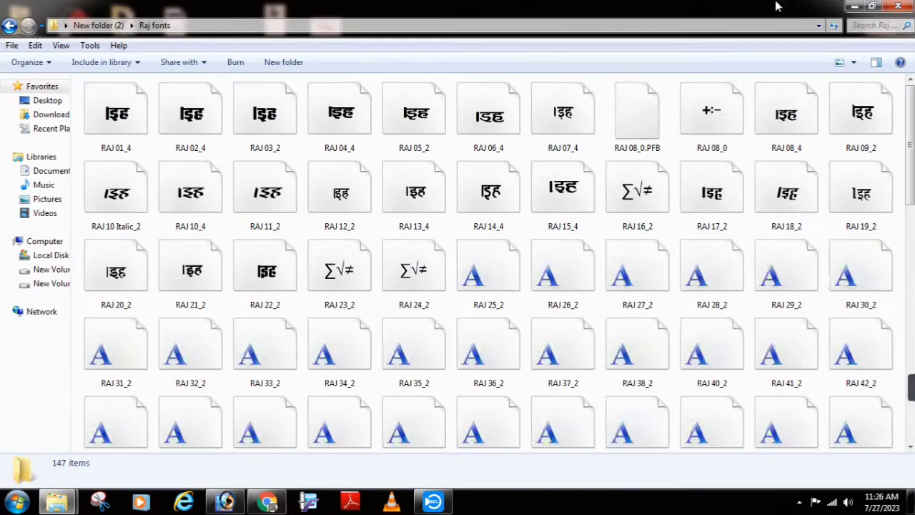
pyautogui.scroll(-3, 910, 168)
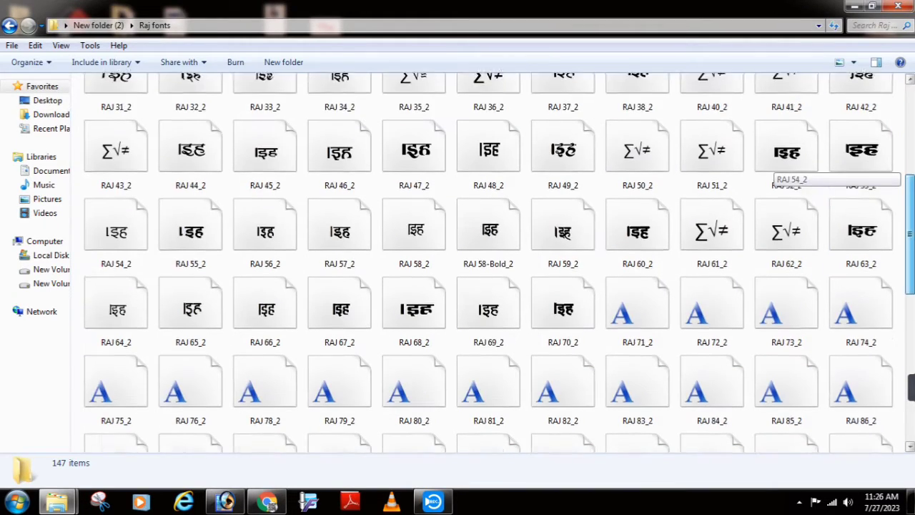
pyautogui.scroll(-2, 782, 166)
pyautogui.scroll(-4, 783, 166)
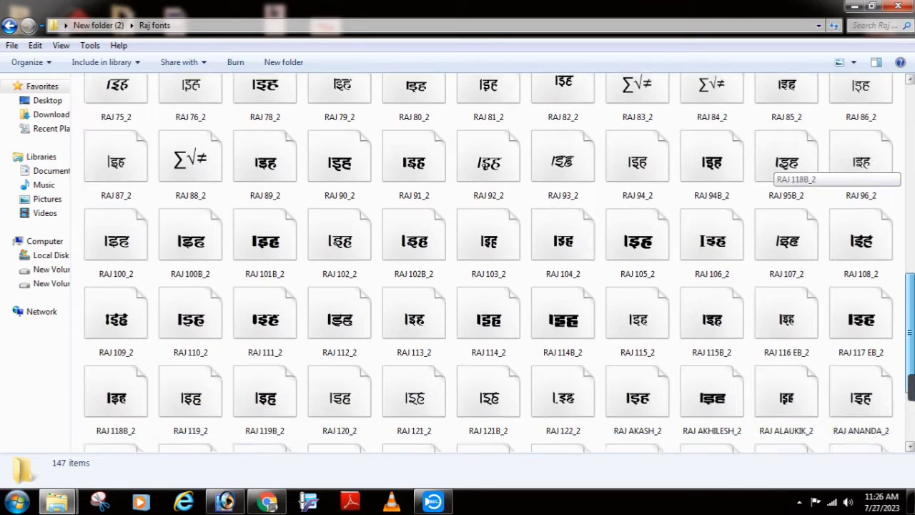
pyautogui.scroll(-3, 782, 168)
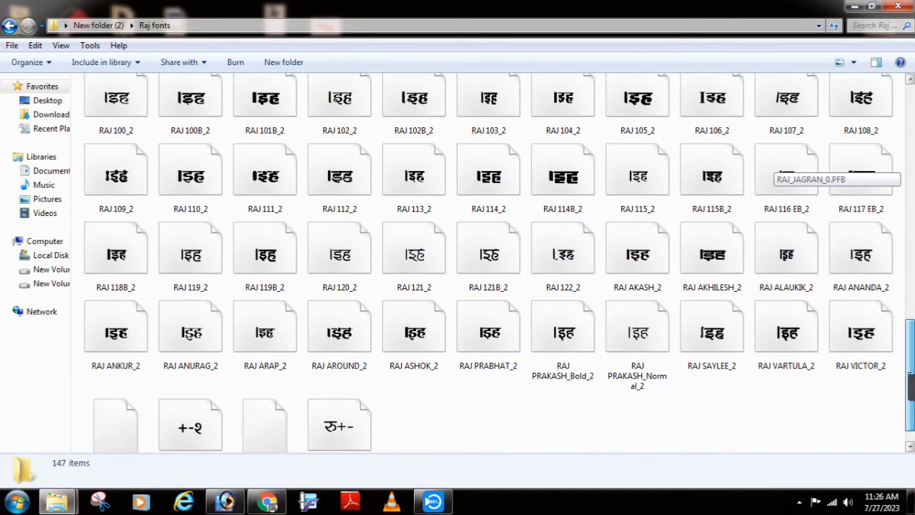
pyautogui.scroll(10, 783, 171)
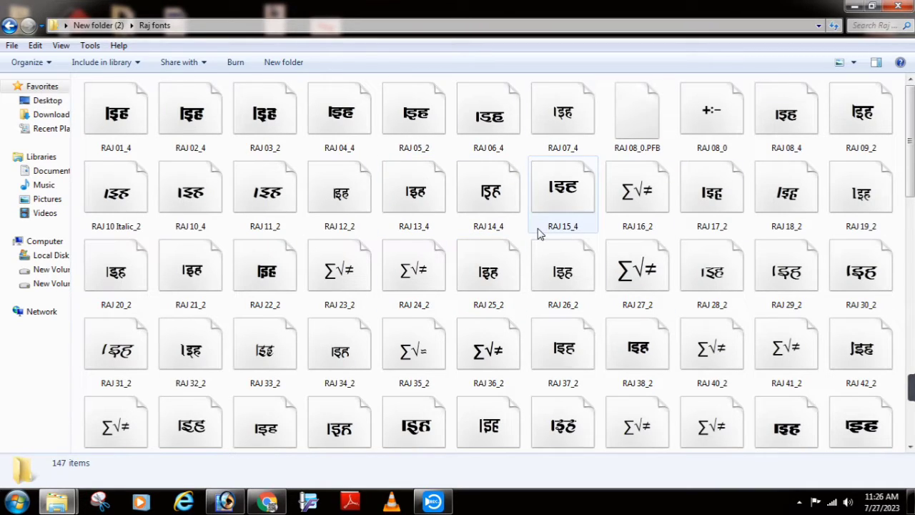
# Install all the fonts in the Raj fonts folder, skipping RAJ 08_0.PFB, and refresh the desktop.
pyautogui.hotkey('ctrl', 'a')
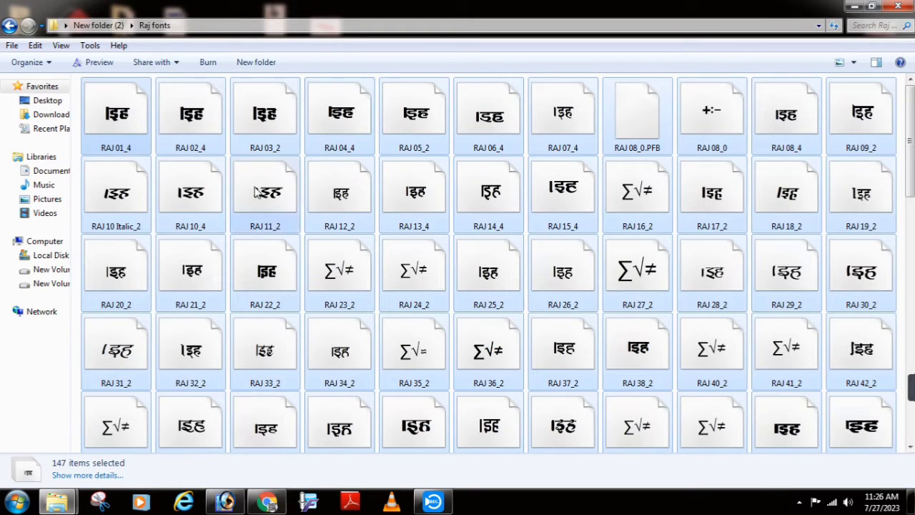
pyautogui.rightClick(324, 123)
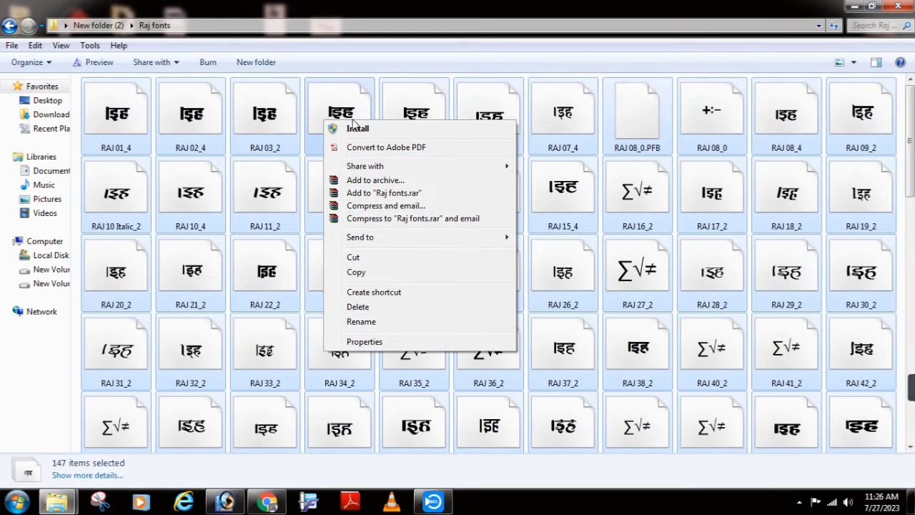
pyautogui.click(358, 128)
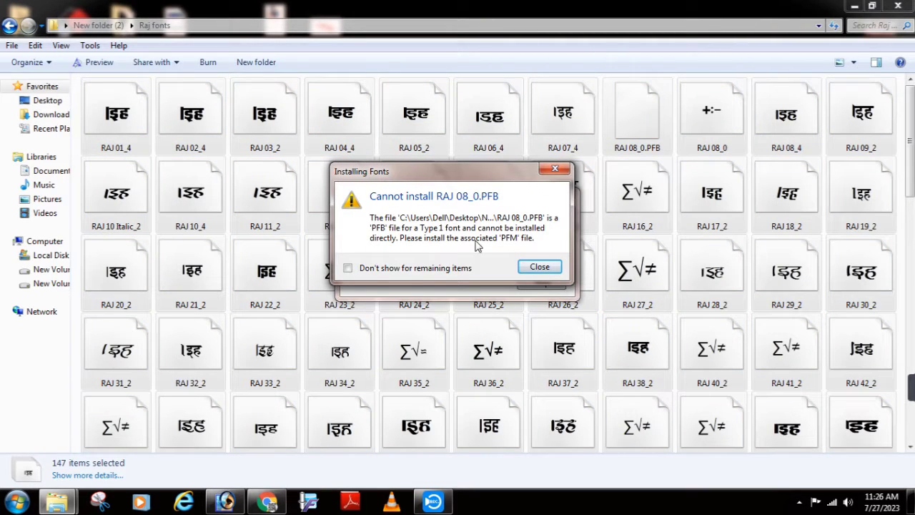
pyautogui.click(540, 267)
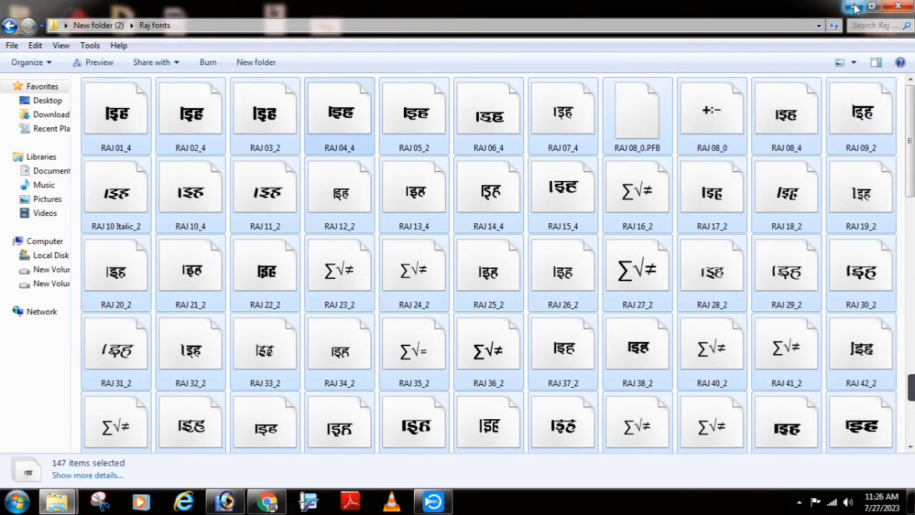
pyautogui.click(860, 7)
pyautogui.rightClick(531, 158)
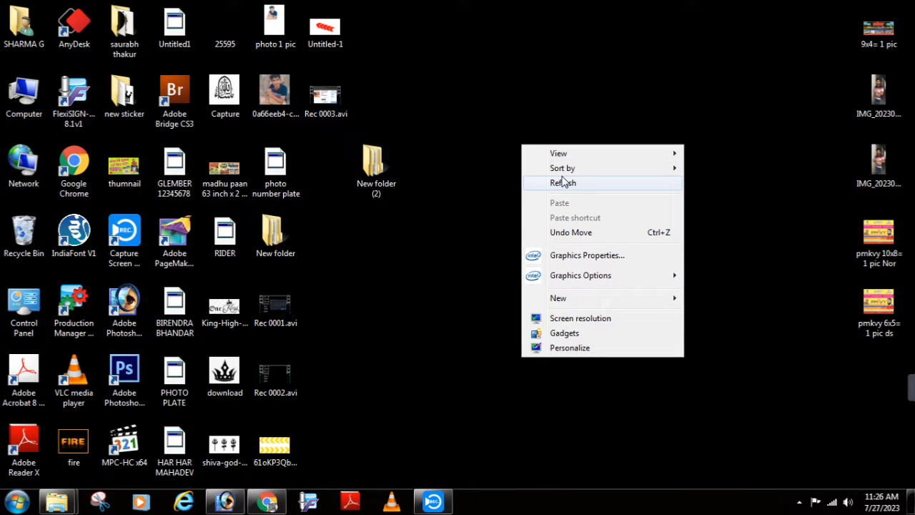
pyautogui.click(555, 182)
# Switch to Photoshop, commit the open text layer, close the program, refresh the desktop and start Photoshop again.
pyautogui.click(224, 503)
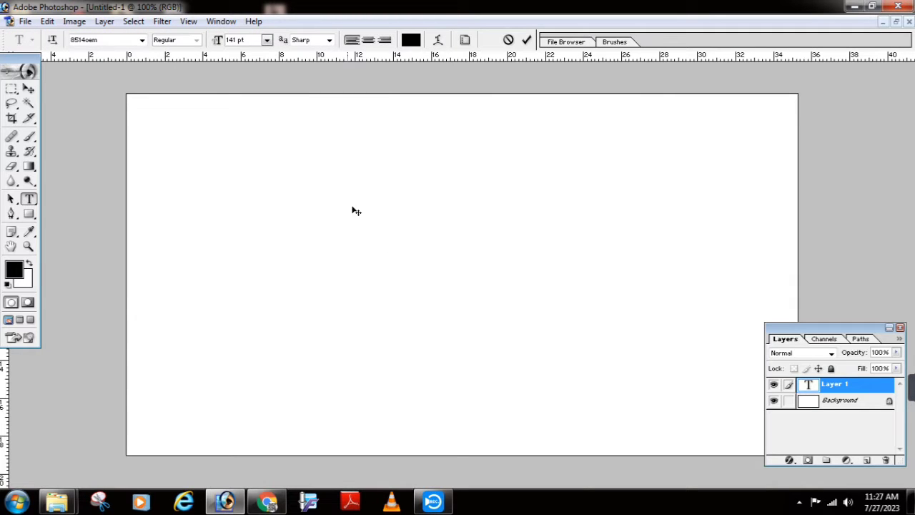
pyautogui.hotkey('ctrl', 'Return')
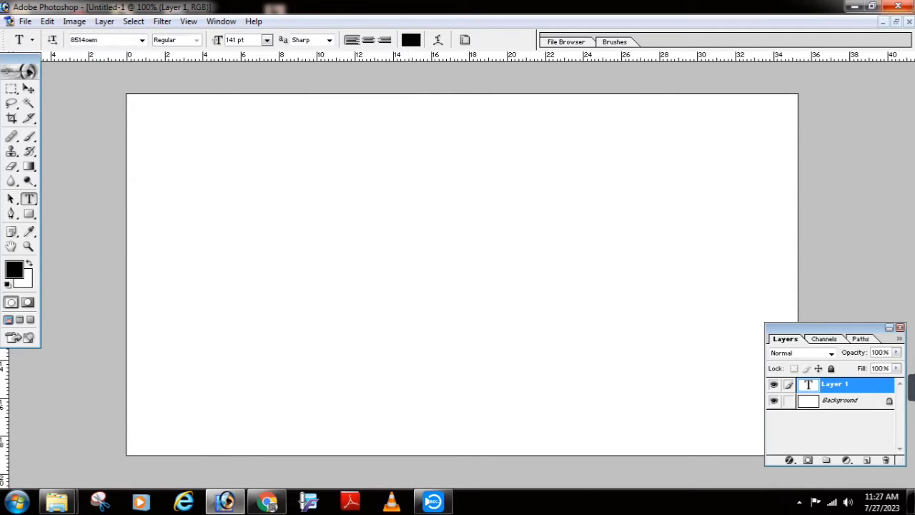
pyautogui.click(907, 5)
pyautogui.click(476, 200)
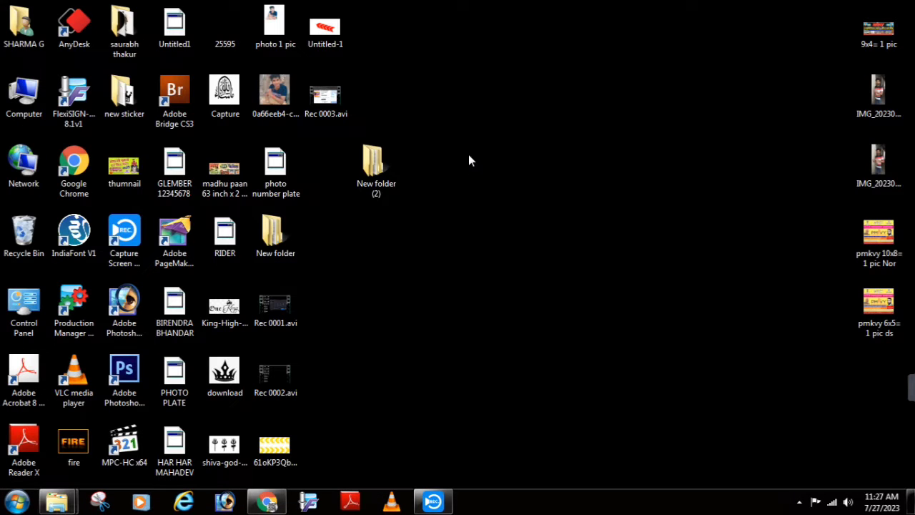
pyautogui.rightClick(468, 156)
pyautogui.click(498, 194)
pyautogui.click(225, 503)
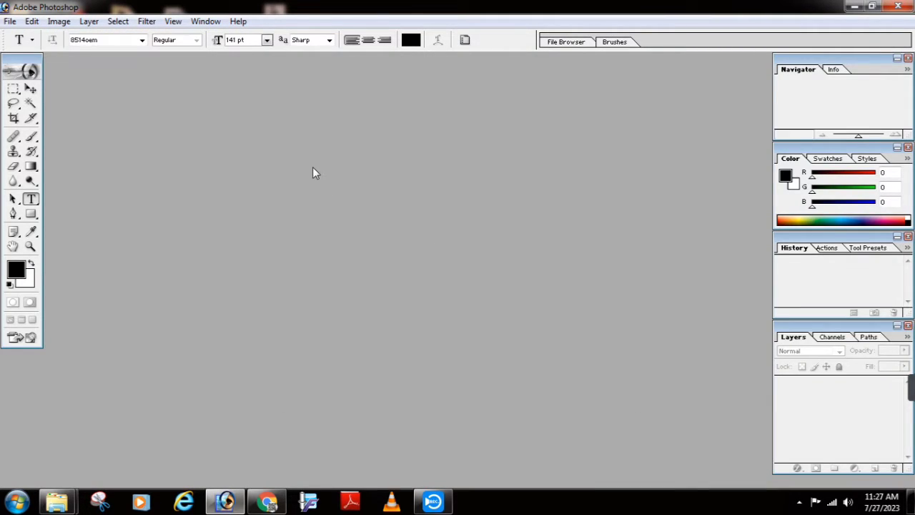
# Create a new blank document and add the text "gkjhkg" with the Type tool.
pyautogui.click(10, 21)
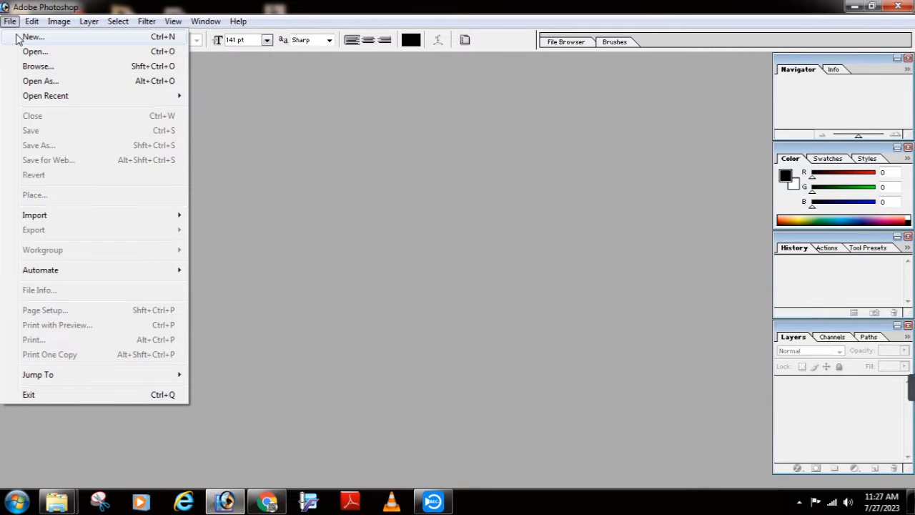
pyautogui.click(28, 35)
pyautogui.click(564, 167)
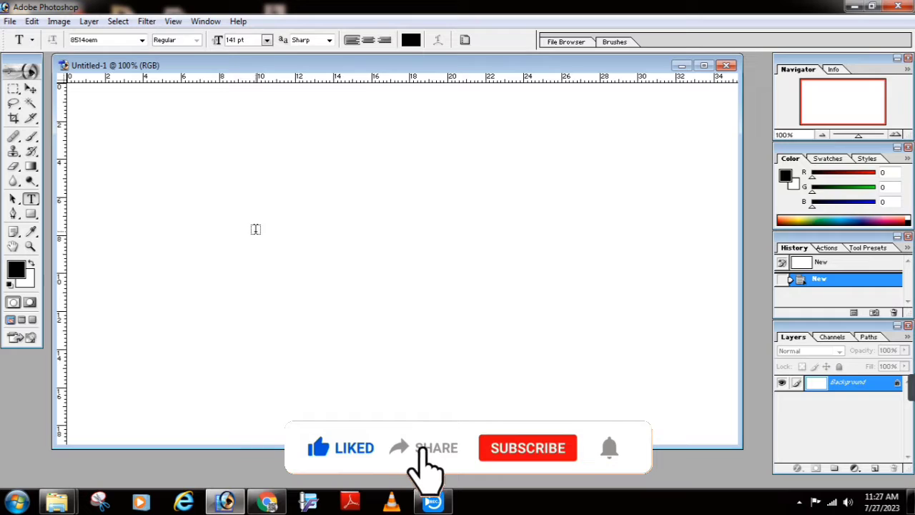
pyautogui.click(282, 249)
pyautogui.write('gkjhkg')
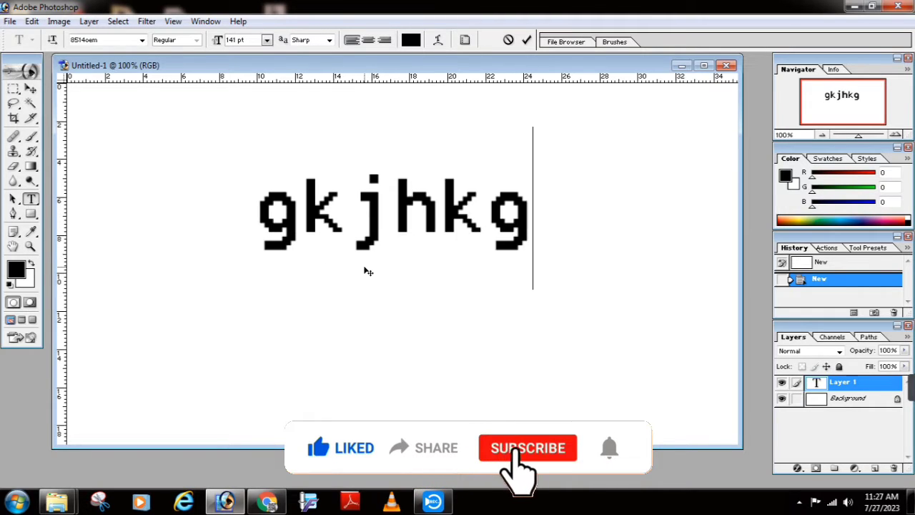
# Select all of the typed text and set its font to RAJ 100.
pyautogui.hotkey('ctrl', 'a')
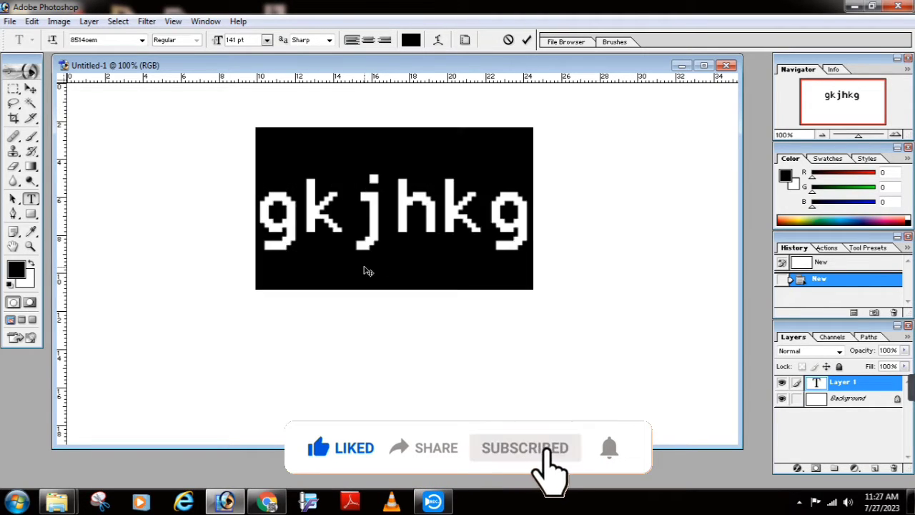
pyautogui.click(86, 42)
pyautogui.write('RAJ01')
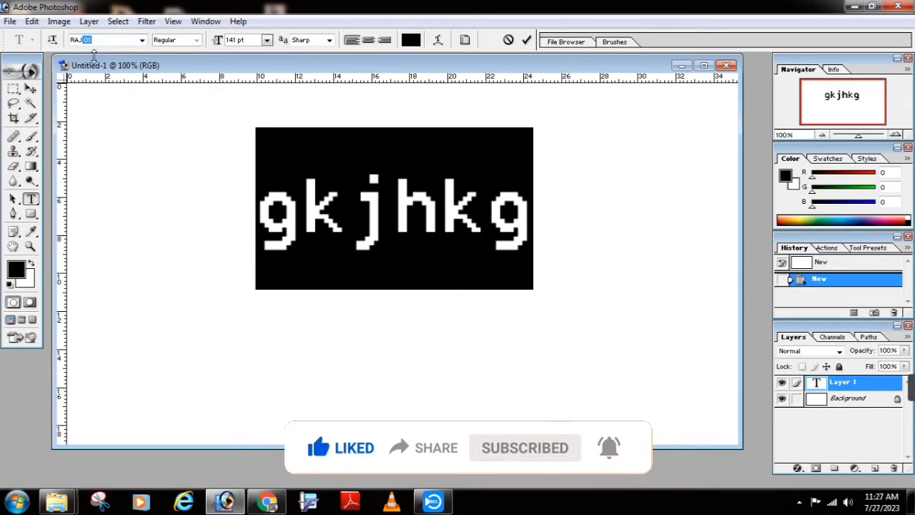
pyautogui.click(143, 40)
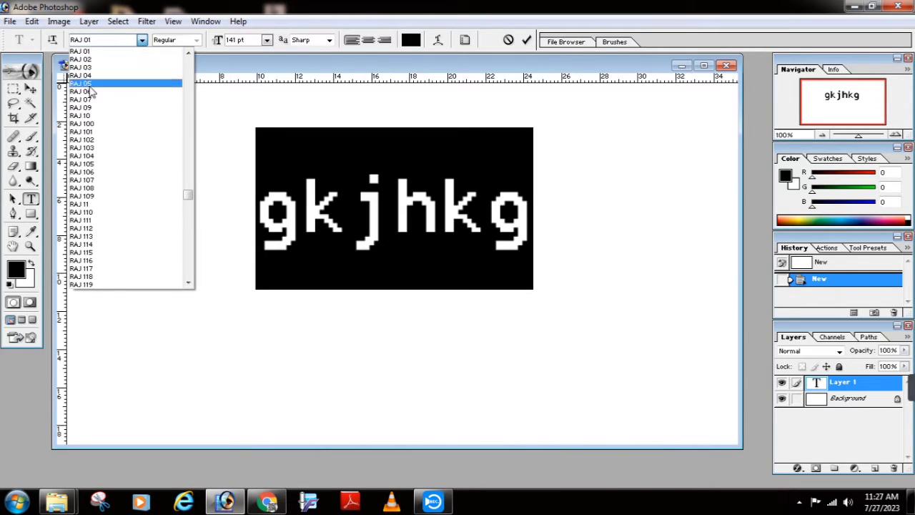
pyautogui.click(84, 123)
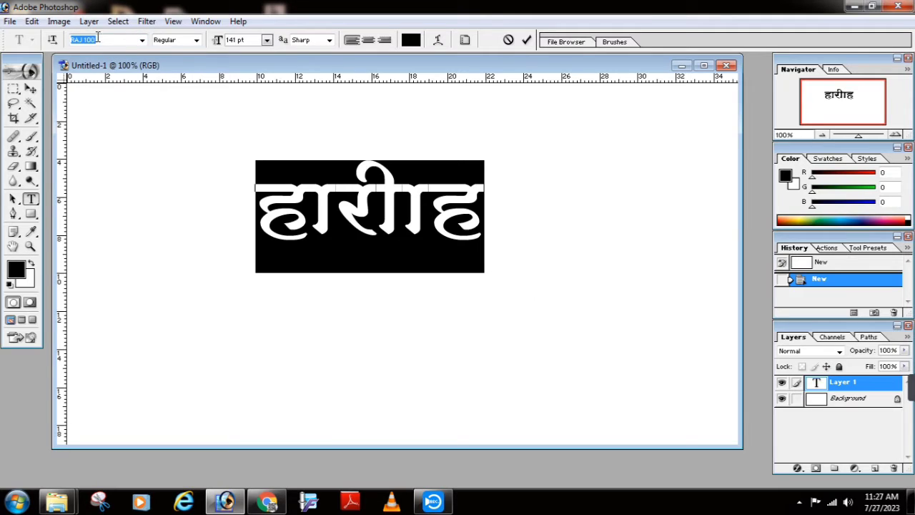
# Preview the following Raj fonts on the text one after another, settle on RAJ 116 ExtraBold and commit the text.
pyautogui.press('Down')
pyautogui.press('Down')
pyautogui.press('Down')
pyautogui.press('Down')
pyautogui.press('Down')
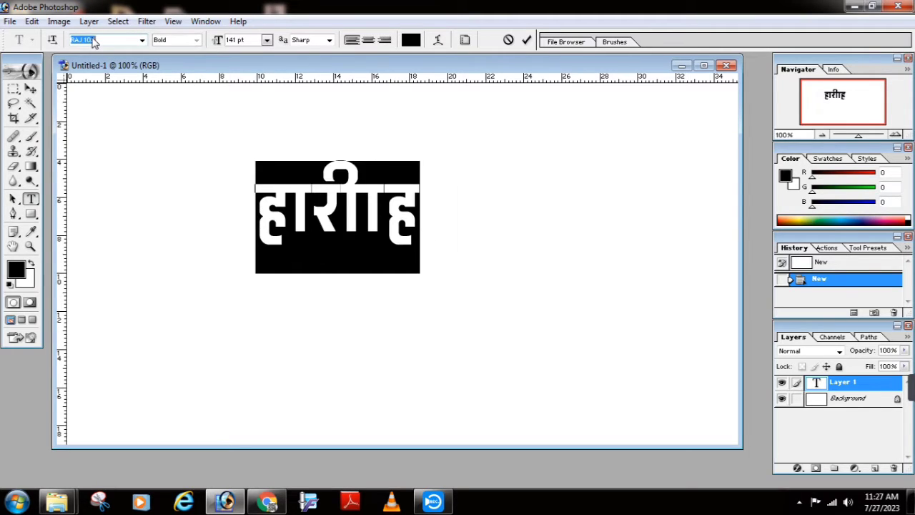
pyautogui.press('Down')
pyautogui.press('Down')
pyautogui.press('Down')
pyautogui.press('Down')
pyautogui.press('Down')
pyautogui.press('Down')
pyautogui.press('Down')
pyautogui.press('Down')
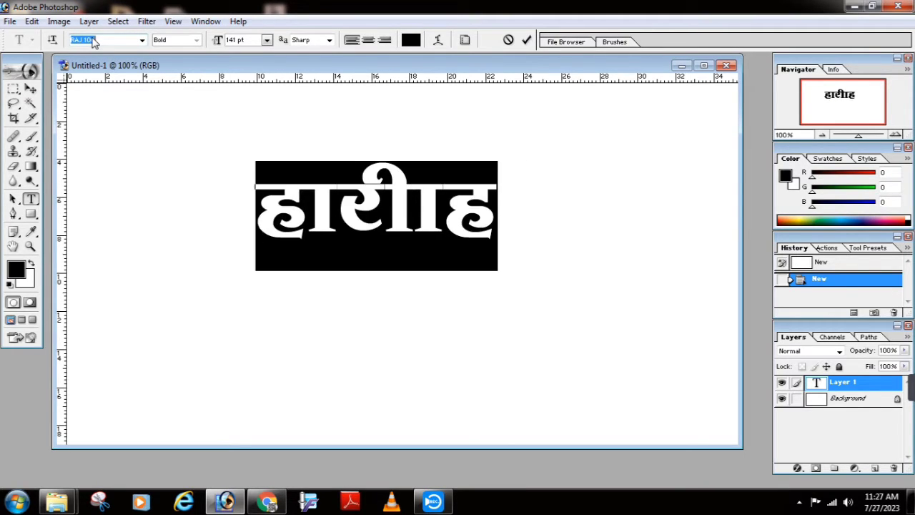
pyautogui.press('Down')
pyautogui.press('Down')
pyautogui.press('Down')
pyautogui.press('Down')
pyautogui.press('Down')
pyautogui.press('Down')
pyautogui.press('Down')
pyautogui.press('Down')
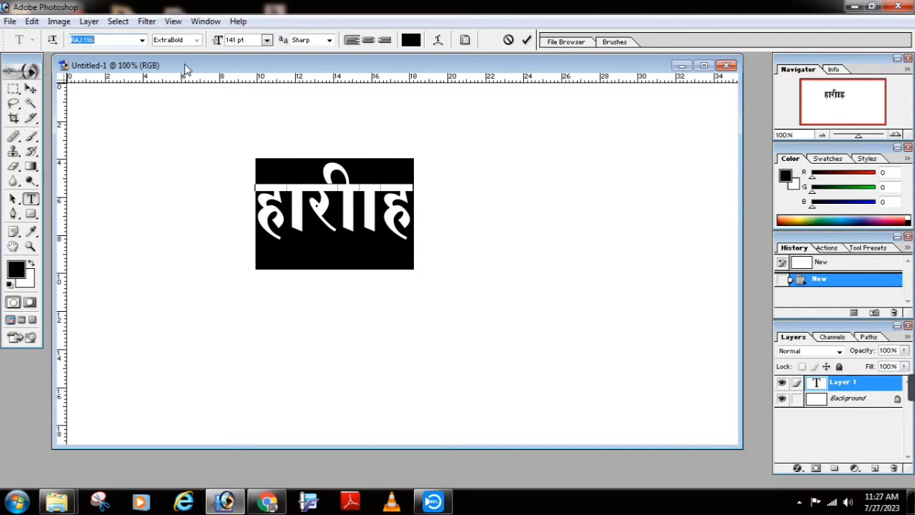
pyautogui.click(351, 176)
pyautogui.hotkey('ctrl', 'Return')
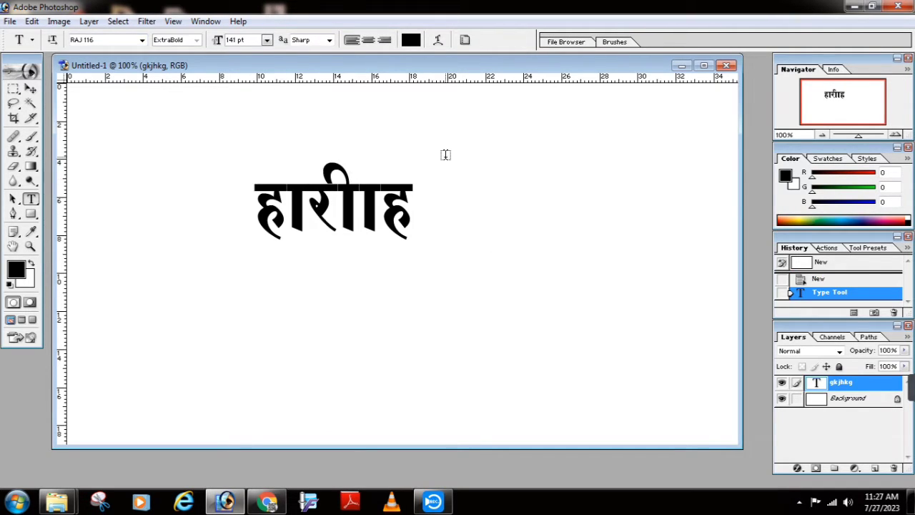
# Move the Hindi text with the Move tool to about the middle of the canvas.
pyautogui.press('v')
pyautogui.moveTo(393, 203); pyautogui.dragTo(480, 221)
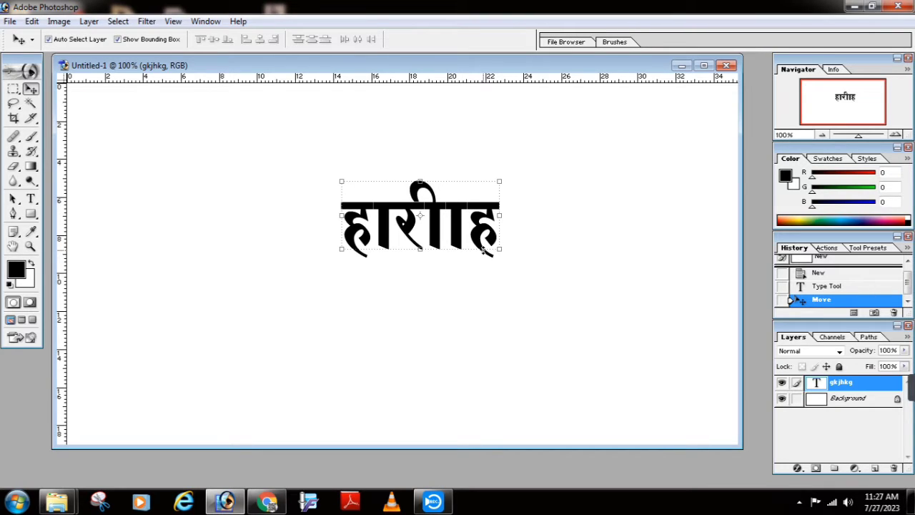
pyautogui.moveTo(455, 230)
pyautogui.mouseDown()
pyautogui.moveTo(426, 242)
pyautogui.moveTo(469, 241)
pyautogui.mouseUp()
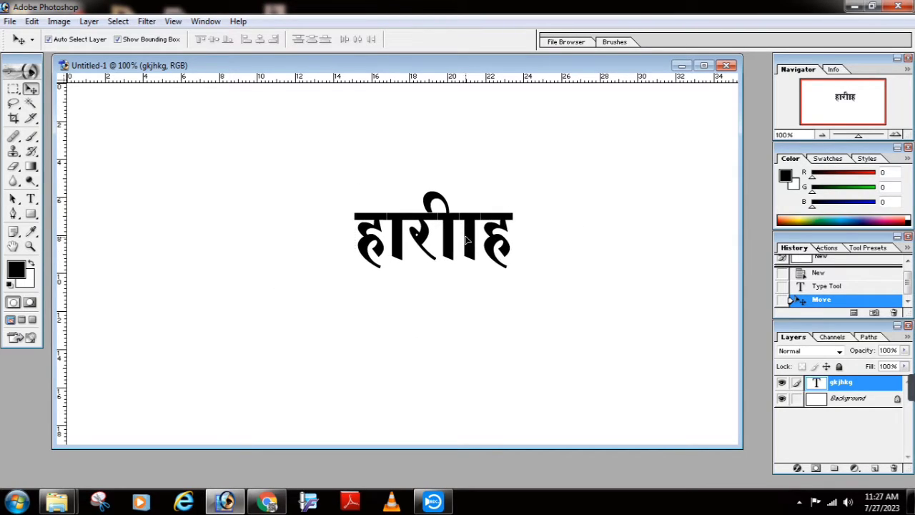
# Switch to Chrome, look through the Raj Hindi fonts download page and its other font packs, and return to Photoshop.
pyautogui.click(267, 500)
pyautogui.click(118, 9)
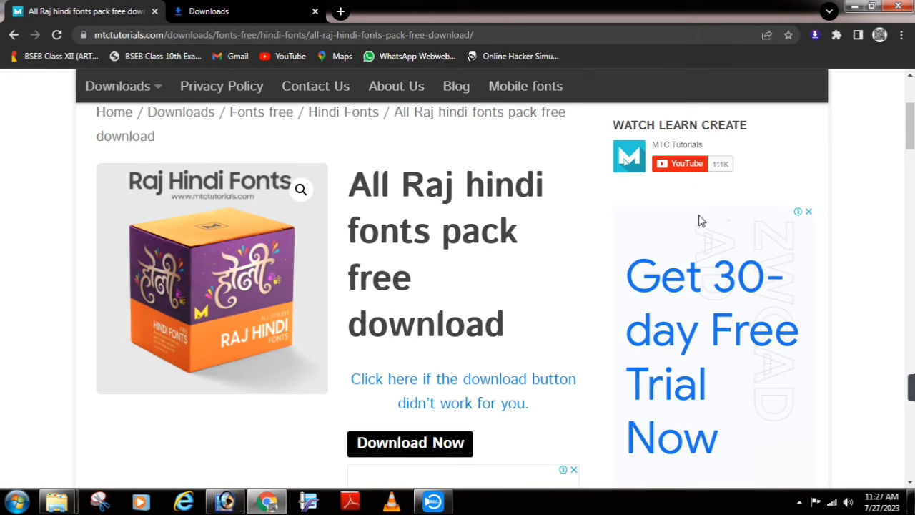
pyautogui.moveTo(911, 118); pyautogui.dragTo(912, 313)
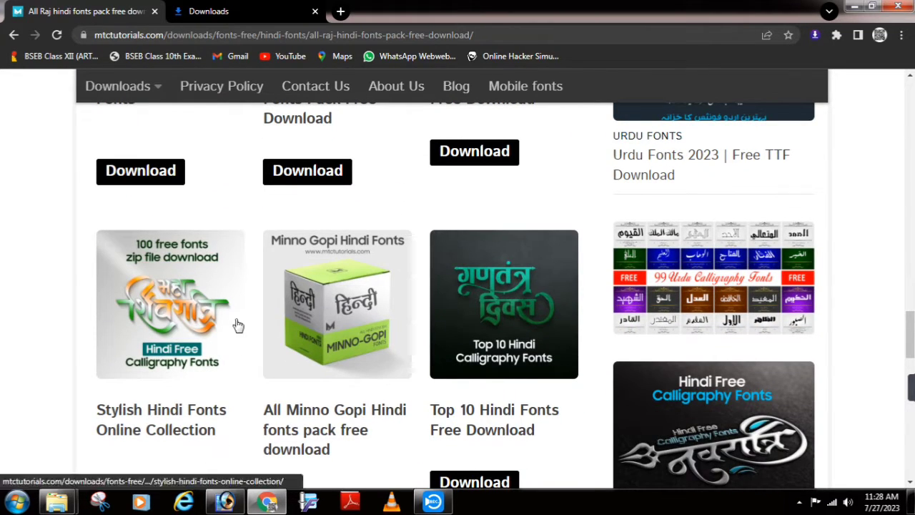
pyautogui.moveTo(911, 332); pyautogui.dragTo(911, 96)
pyautogui.click(857, 6)
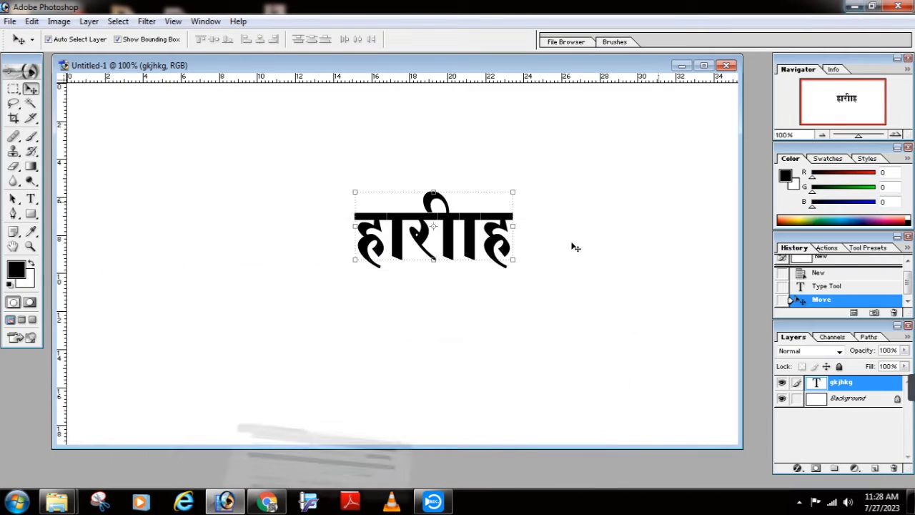
# Shift the Hindi text slightly left on the canvas and make the Background layer active.
pyautogui.moveTo(478, 230); pyautogui.dragTo(458, 235)
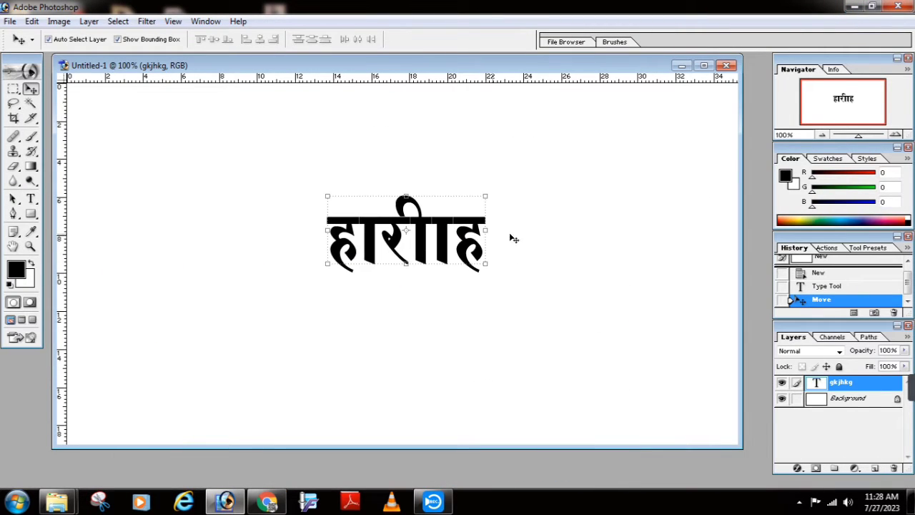
pyautogui.click(572, 248)
pyautogui.click(461, 225)
pyautogui.click(594, 241)
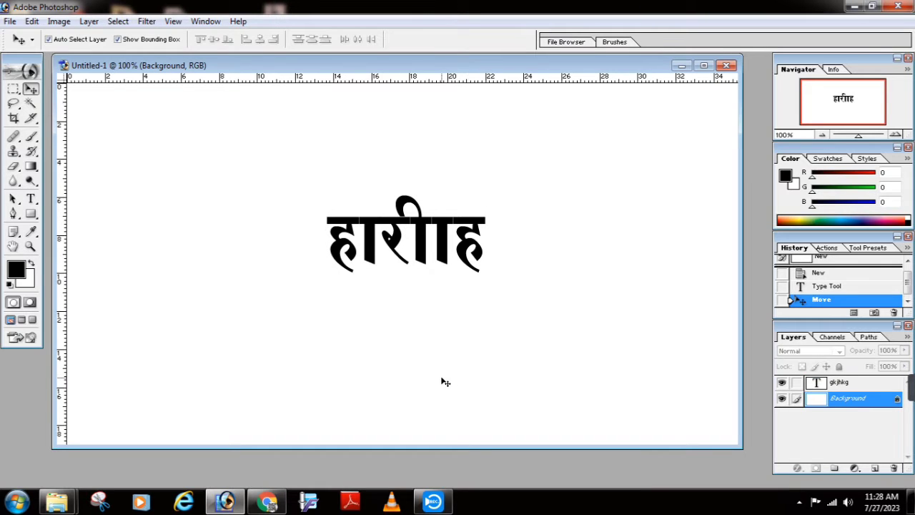
# Close the Navigator, Color and History palettes and reposition the document window in the workspace.
pyautogui.moveTo(268, 66); pyautogui.dragTo(310, 100)
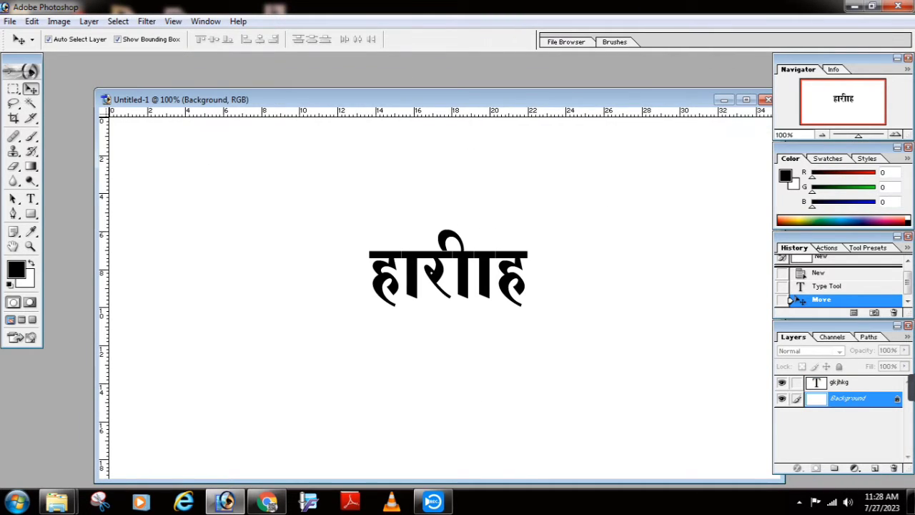
pyautogui.click(908, 58)
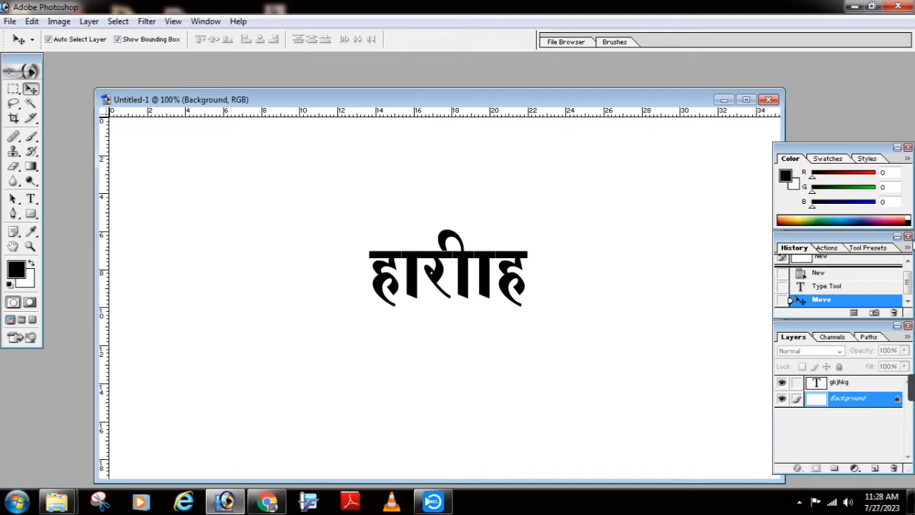
pyautogui.click(908, 146)
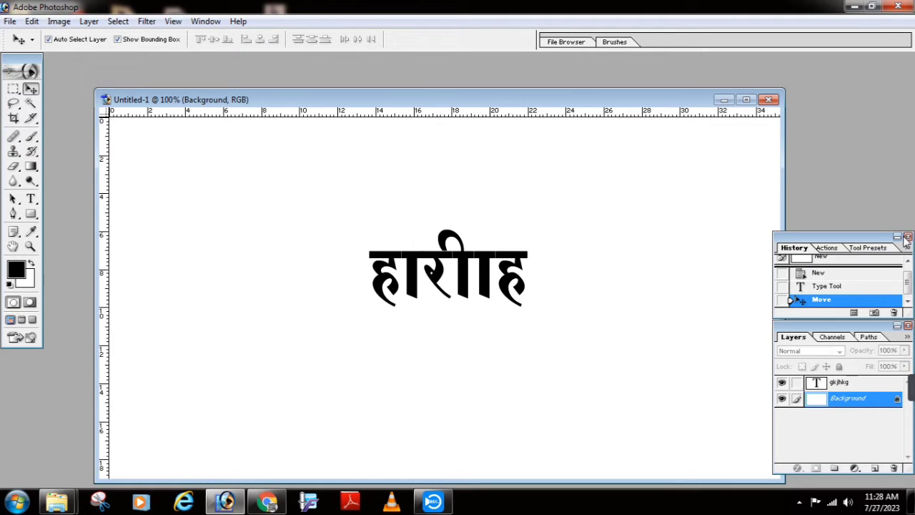
pyautogui.click(908, 236)
pyautogui.moveTo(570, 100)
pyautogui.mouseDown()
pyautogui.moveTo(565, 58)
pyautogui.moveTo(561, 84)
pyautogui.mouseUp()
# Open the Windows Fonts folder from Control Panel, locate the installed RAJ fonts and close the folder.
pyautogui.click(17, 502)
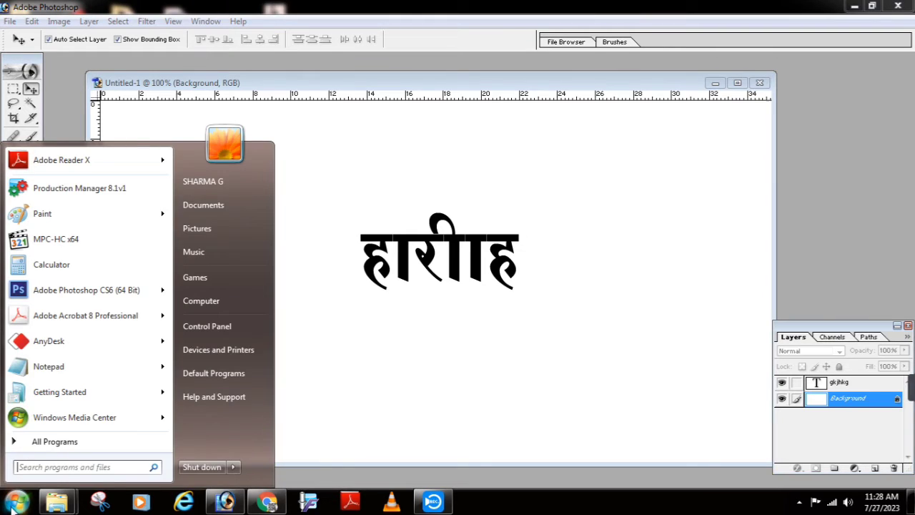
pyautogui.click(204, 326)
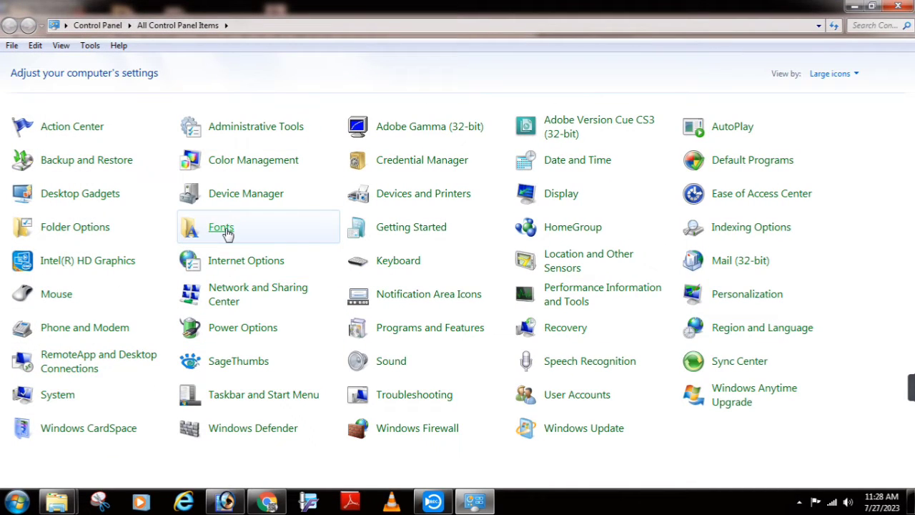
pyautogui.click(222, 233)
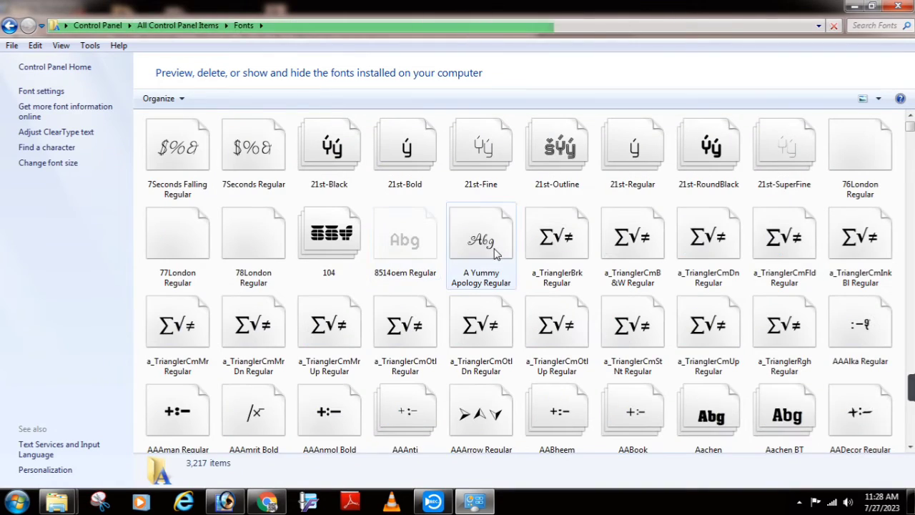
pyautogui.click(475, 243)
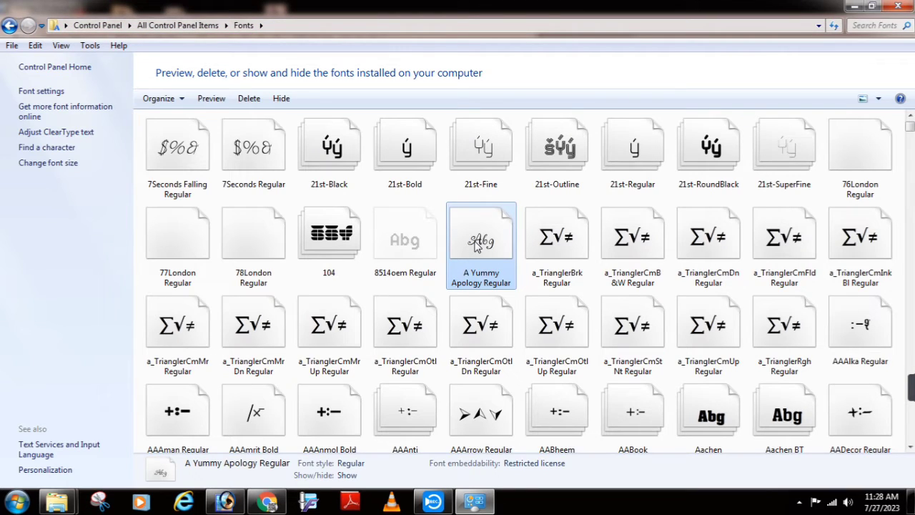
pyautogui.write('raj')
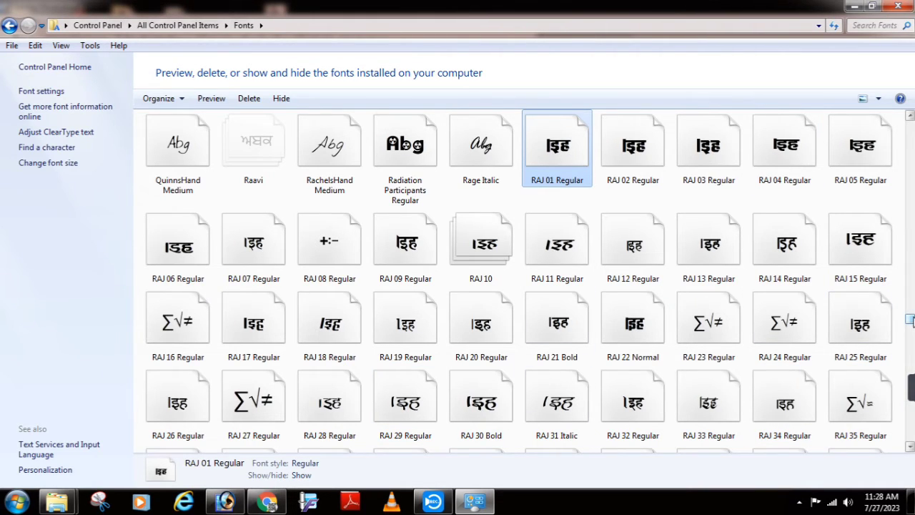
pyautogui.scroll(10, 909, 319)
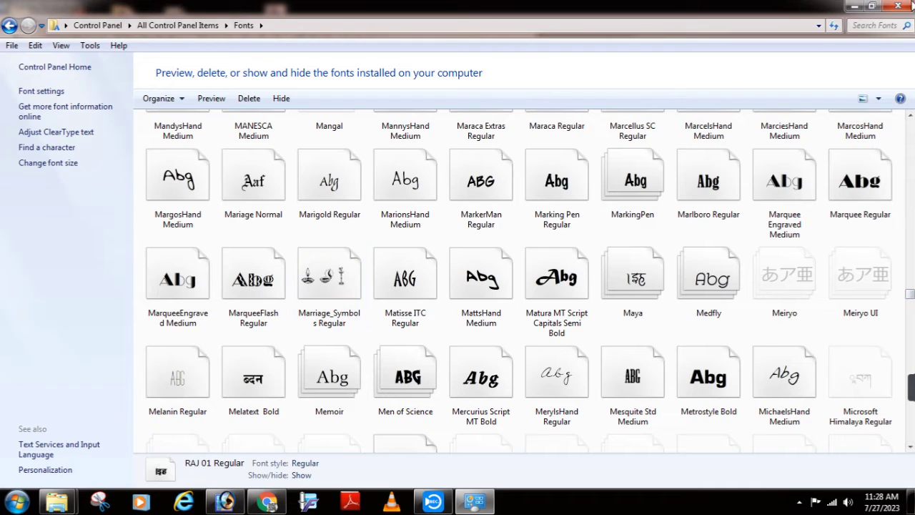
pyautogui.click(910, 6)
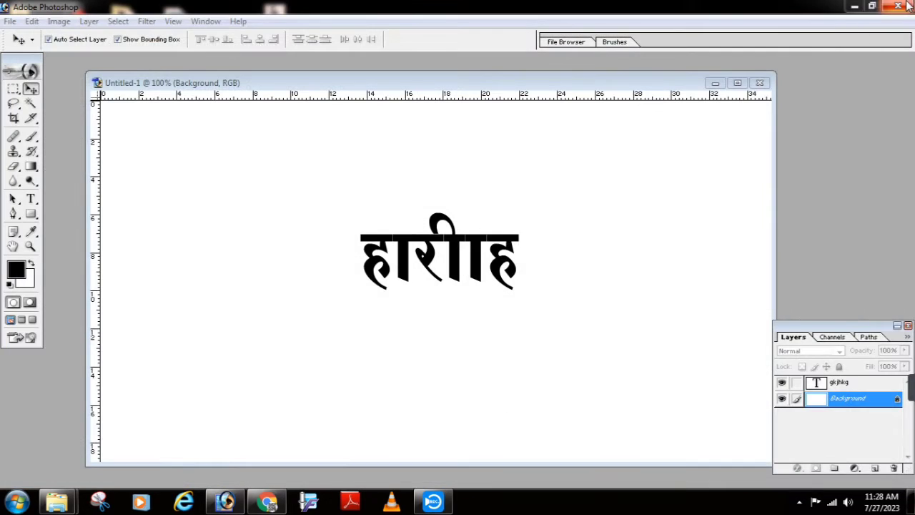
# Close the Untitled-1 document without saving the changes.
pyautogui.click(504, 266)
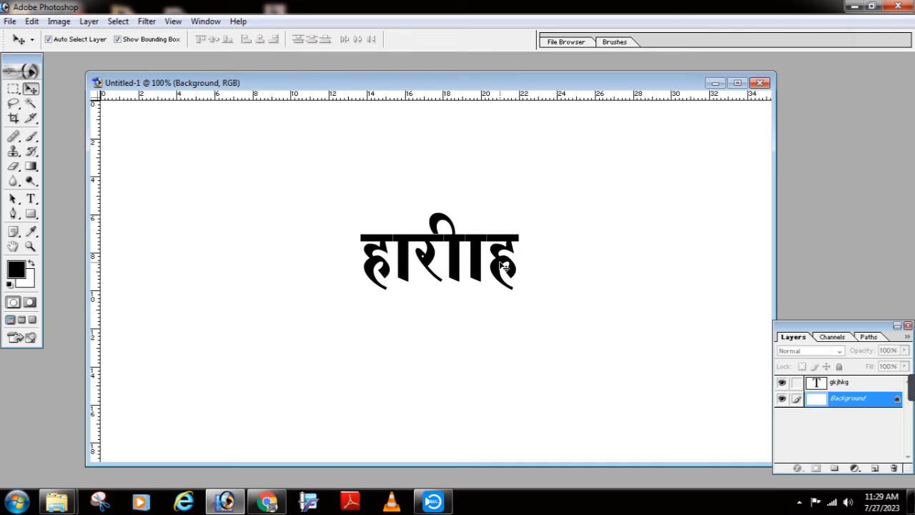
pyautogui.click(759, 83)
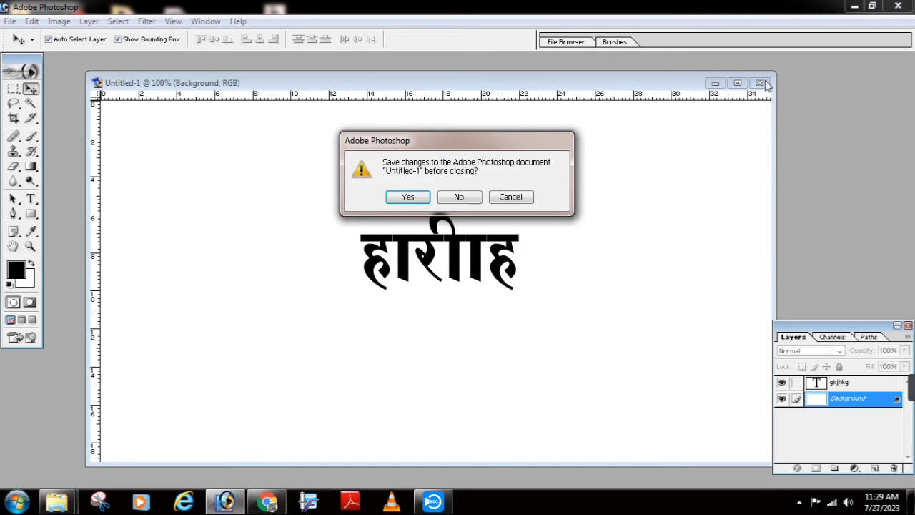
pyautogui.click(469, 199)
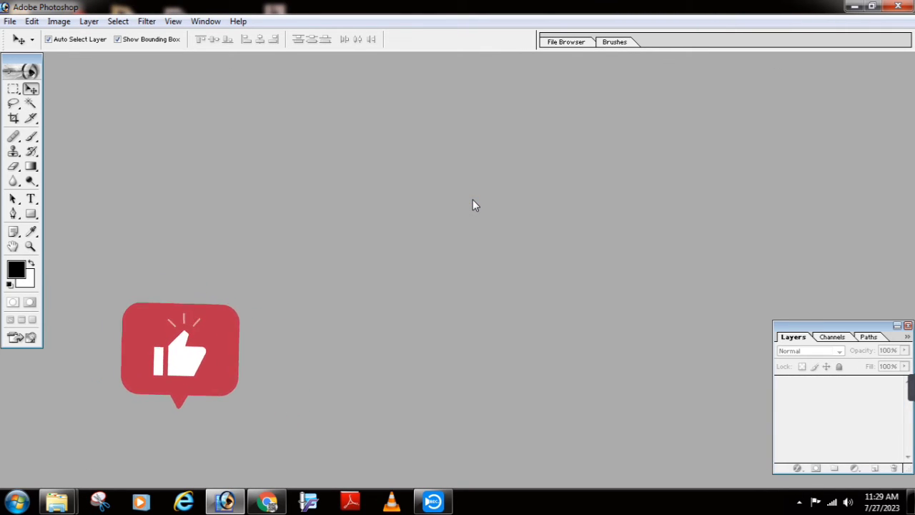